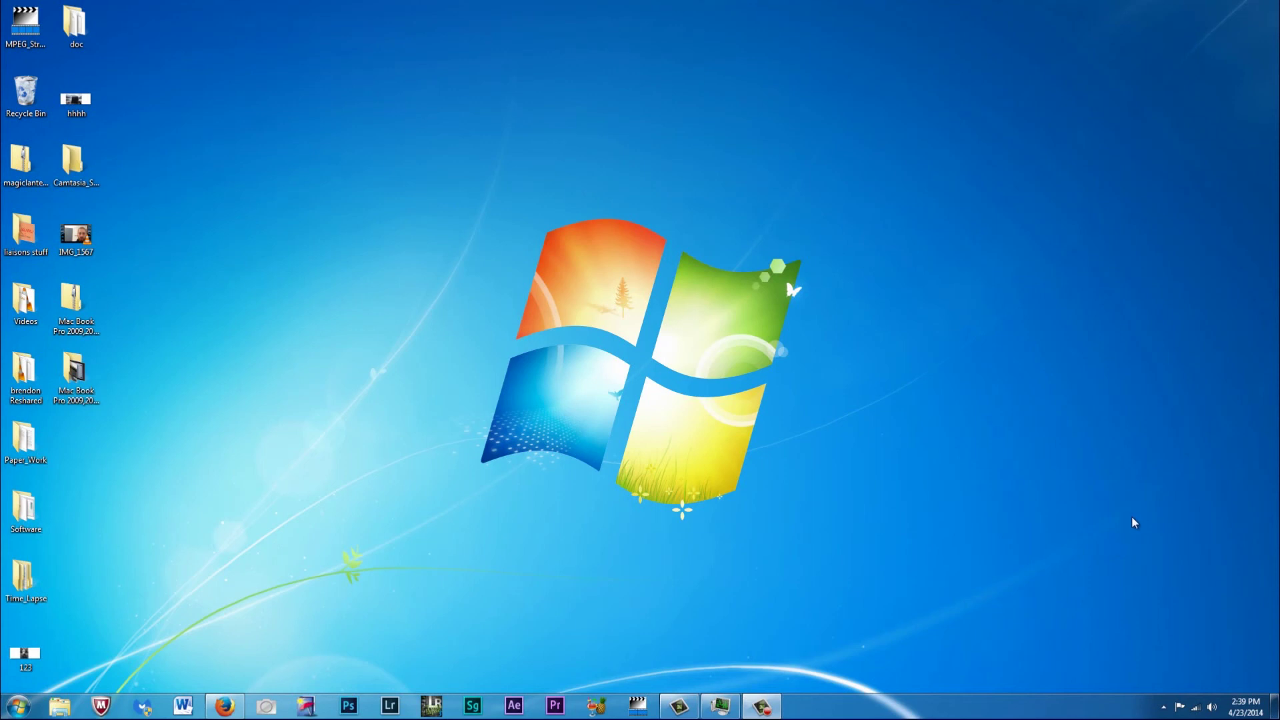
Launch Premiere Pro, open the recent 02_20_14_Macbook_Pro_Upgrade_Intro project, and close the floating Bin and Effects panels.
{"action": "left_click", "coordinate": [550, 708]}
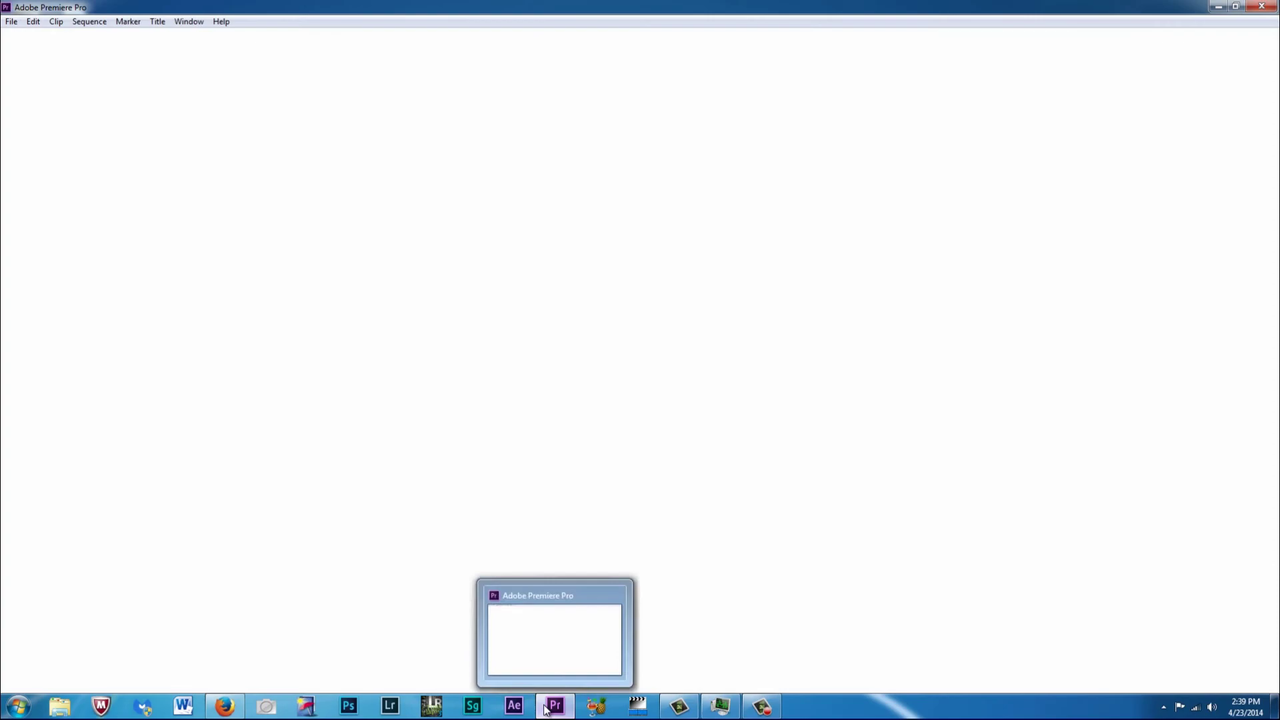
{"action": "left_click", "coordinate": [554, 706]}
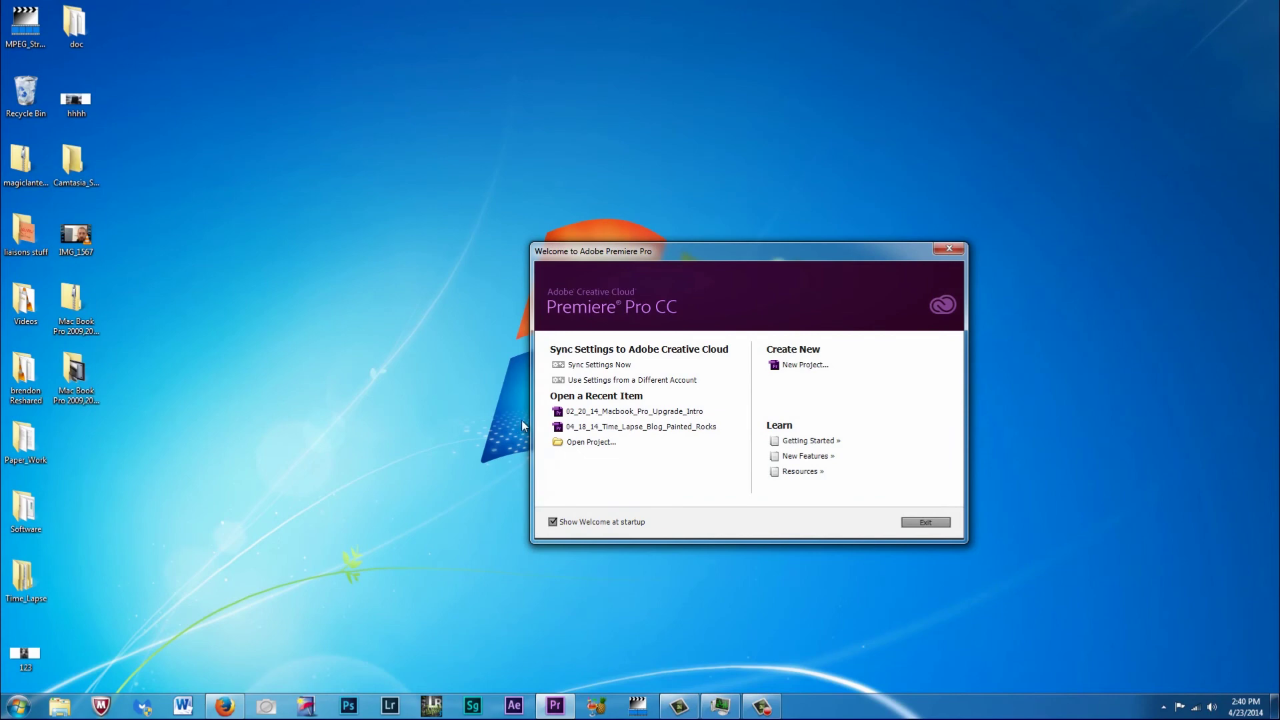
{"action": "left_click", "coordinate": [592, 413]}
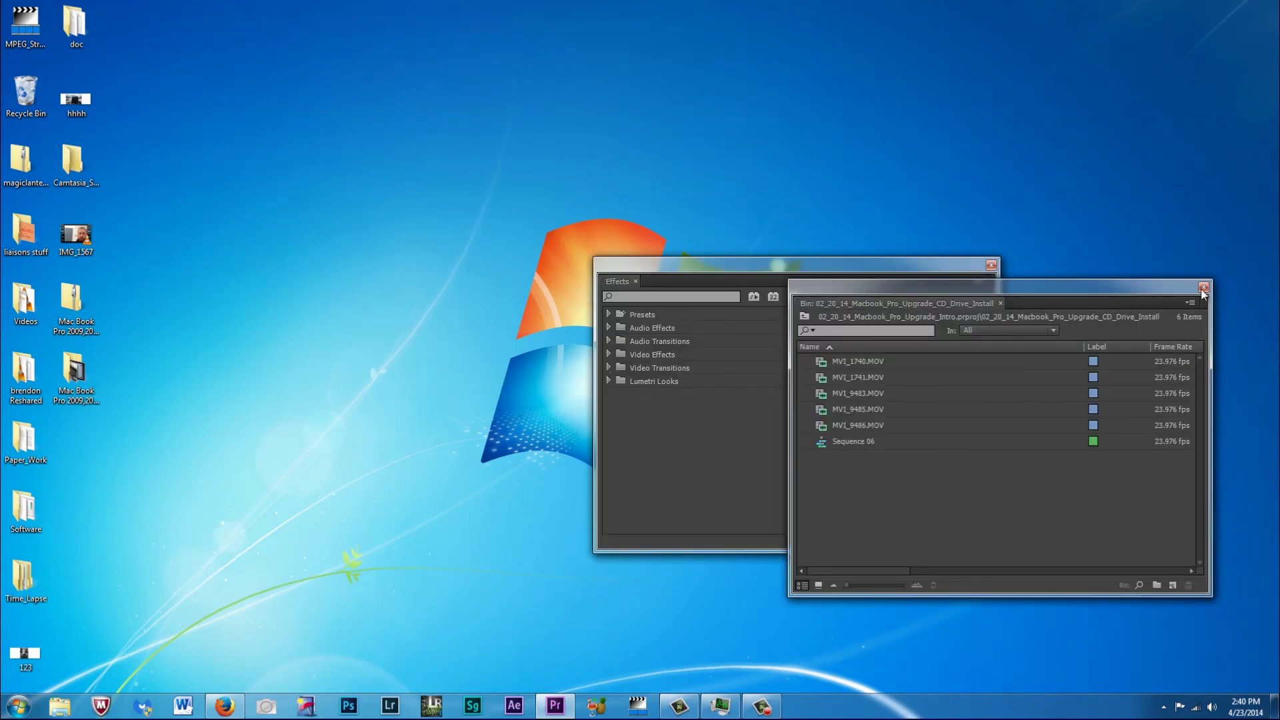
{"action": "left_click", "coordinate": [1204, 287]}
{"action": "left_click", "coordinate": [992, 264]}
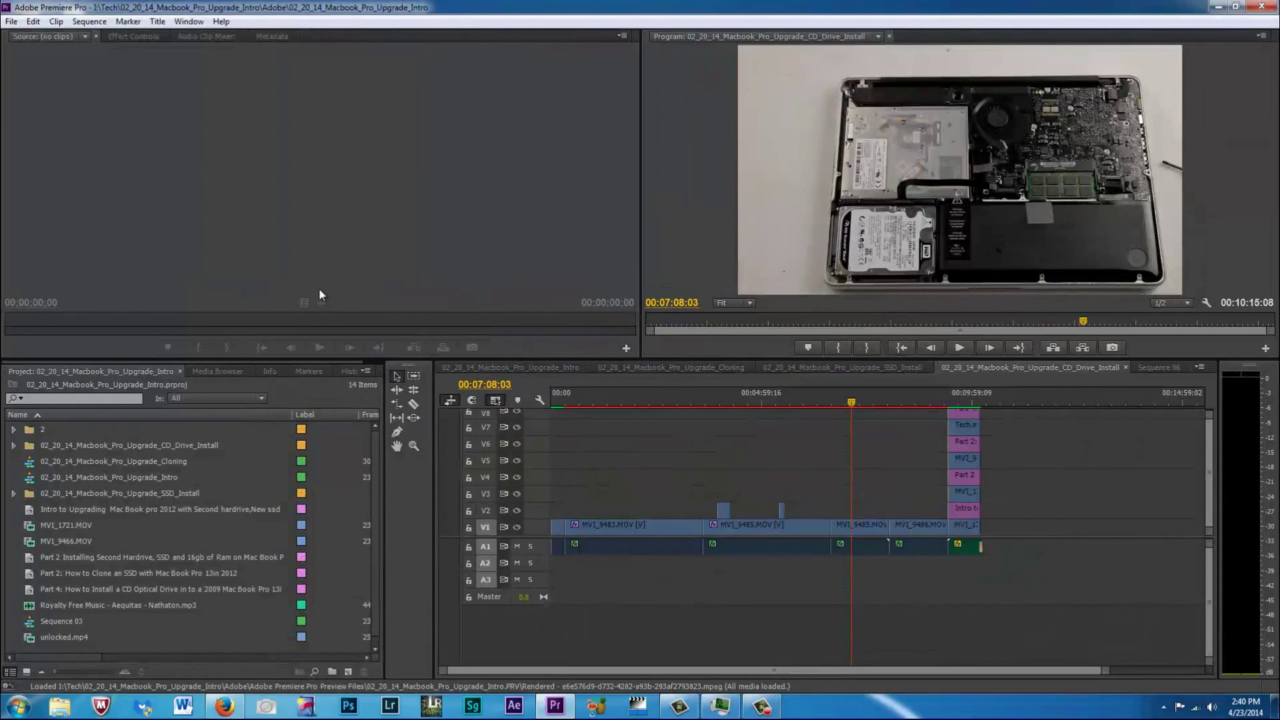
Preview the Cloning, SSD_Install and CD_Drive_Install sequences, then return to Intro and select all its clips.
{"action": "left_click", "coordinate": [460, 367]}
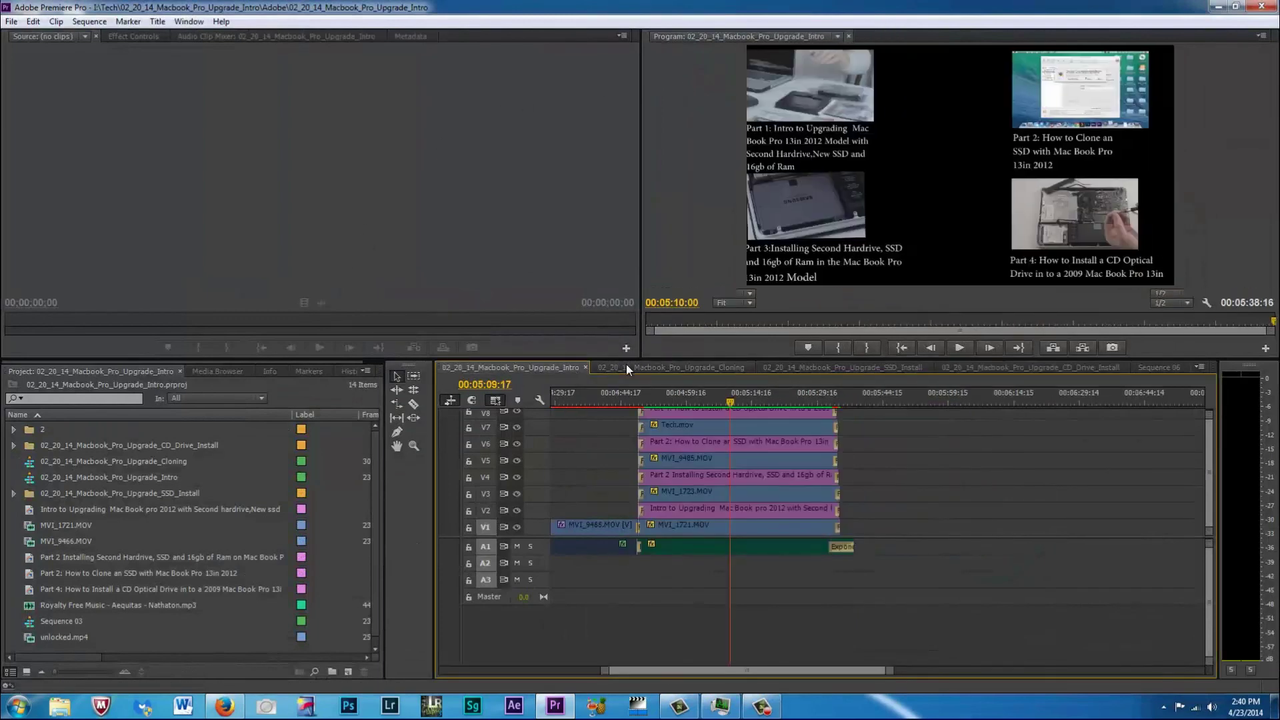
{"action": "left_click", "coordinate": [626, 366]}
{"action": "left_click", "coordinate": [863, 367]}
{"action": "left_click", "coordinate": [1013, 367]}
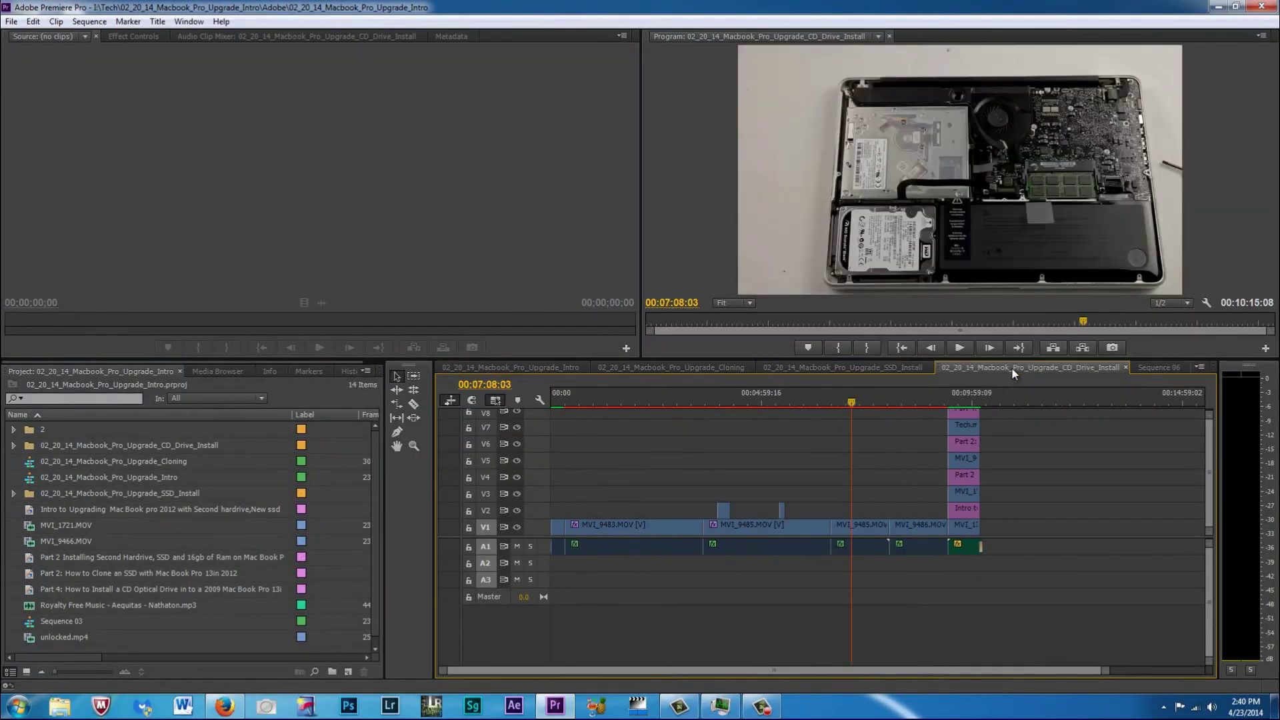
{"action": "left_click", "coordinate": [531, 367]}
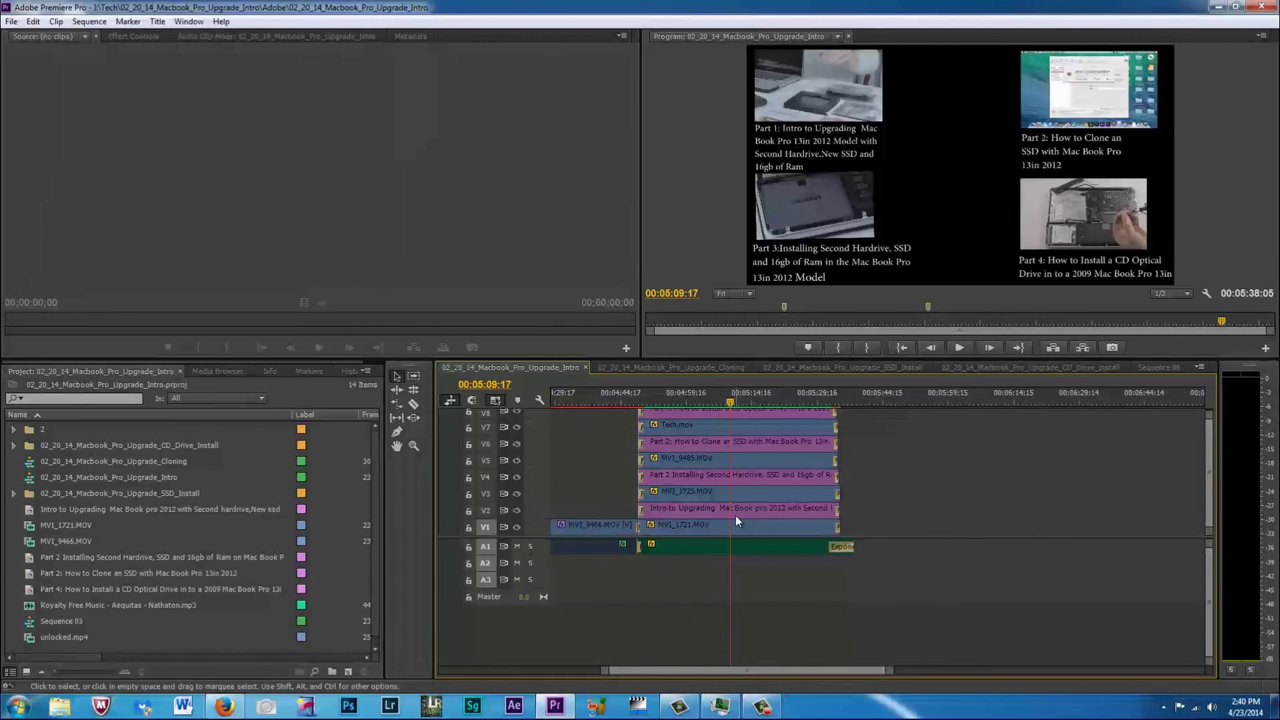
{"action": "key", "text": "ctrl+a"}
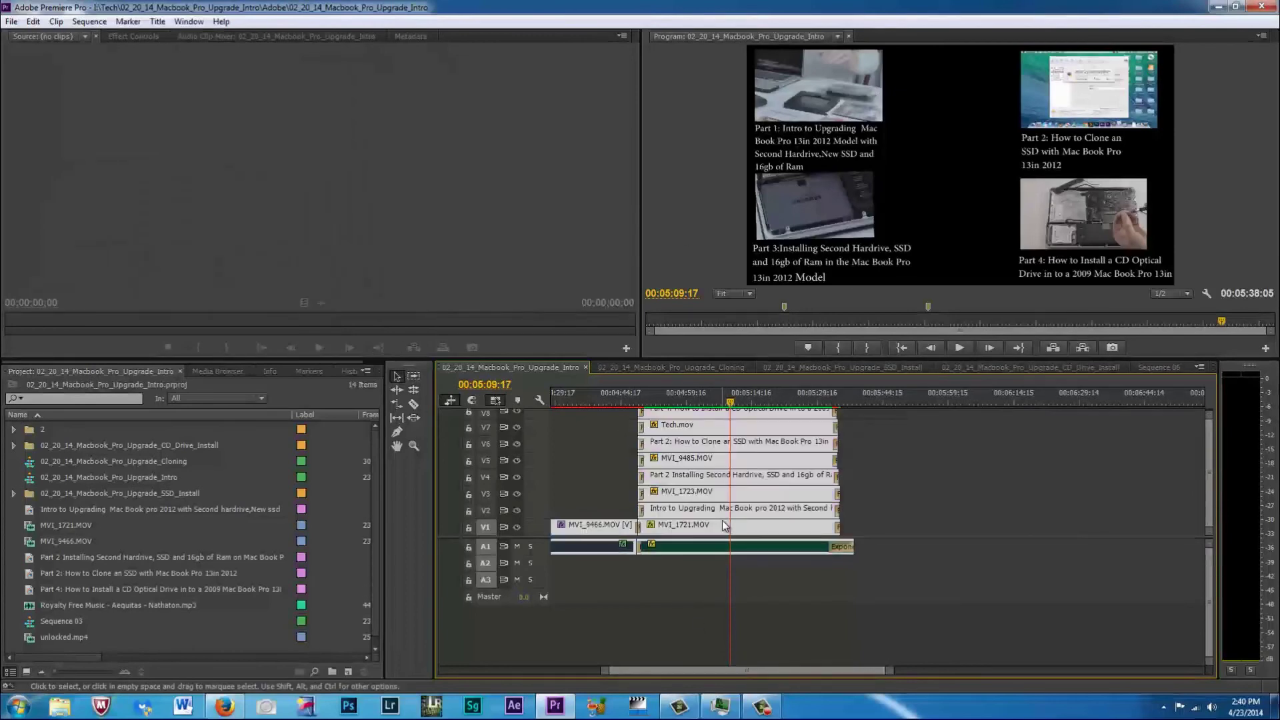
{"action": "left_click", "coordinate": [11, 21]}
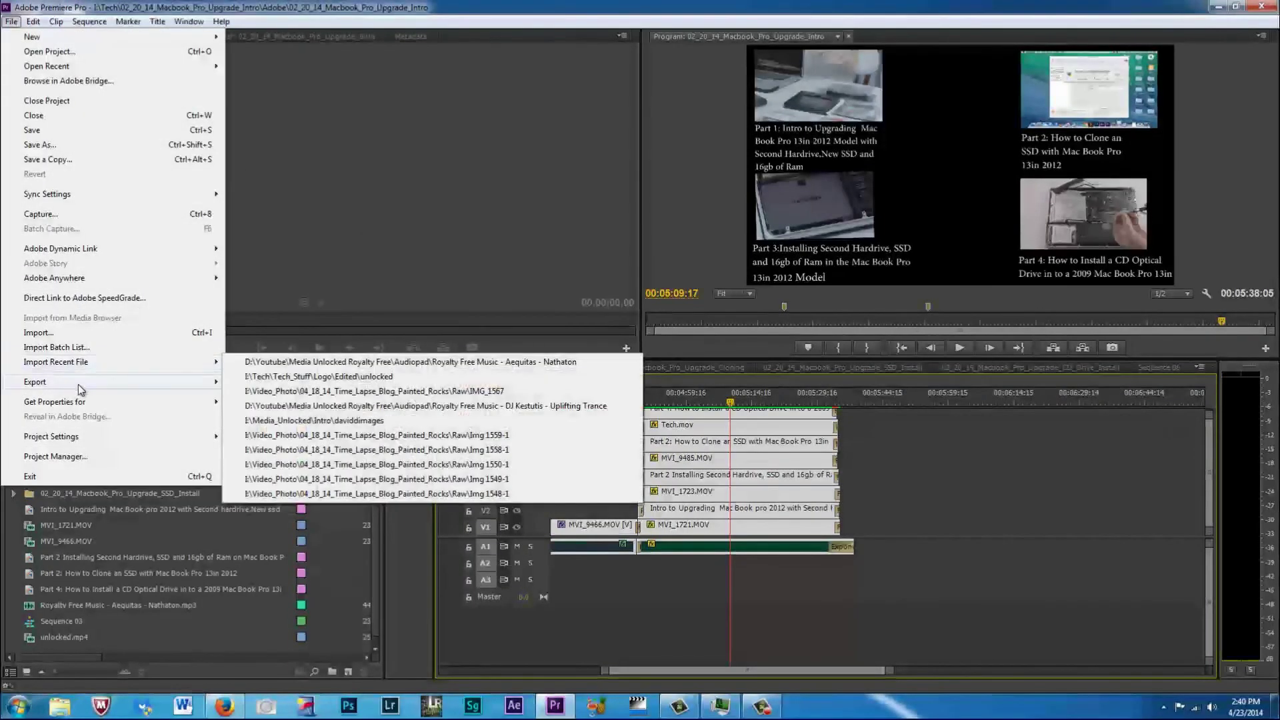
Export the Intro sequence via Export Media with Match Sequence Settings and Use Maximum Render Quality enabled.
{"action": "mouse_move", "coordinate": [215, 379]}
{"action": "left_click", "coordinate": [258, 382]}
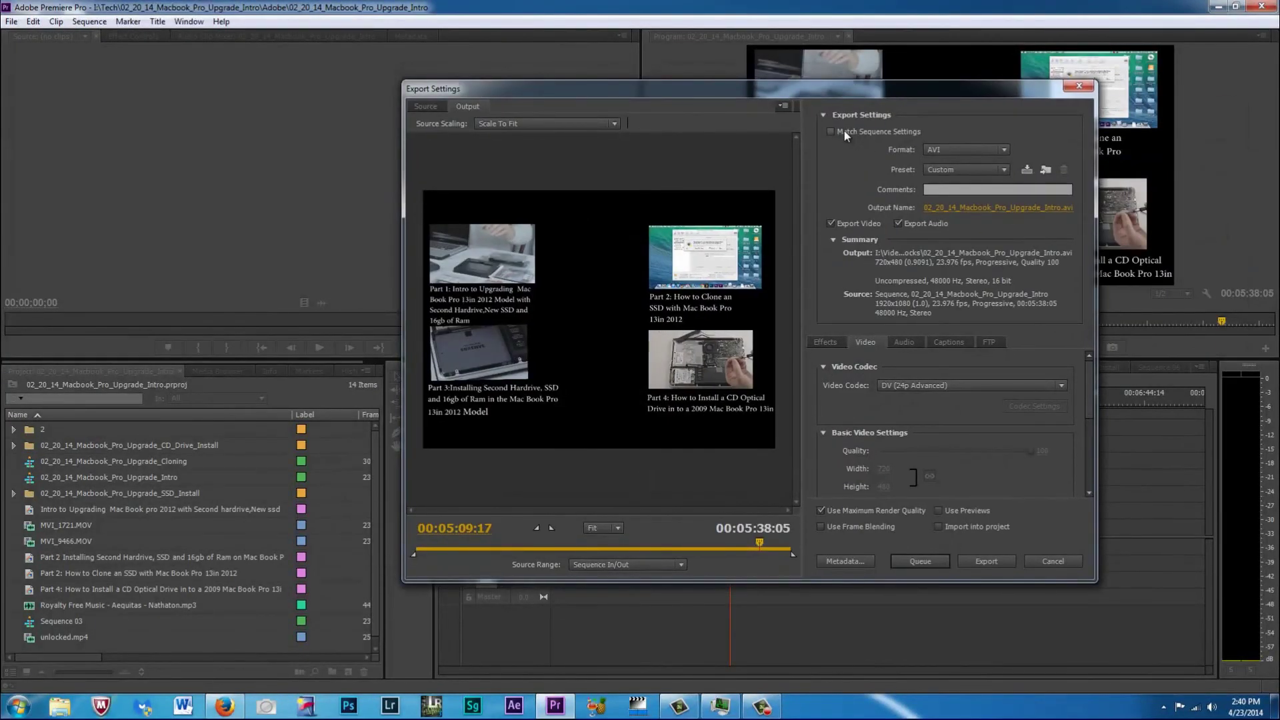
{"action": "left_click", "coordinate": [845, 131]}
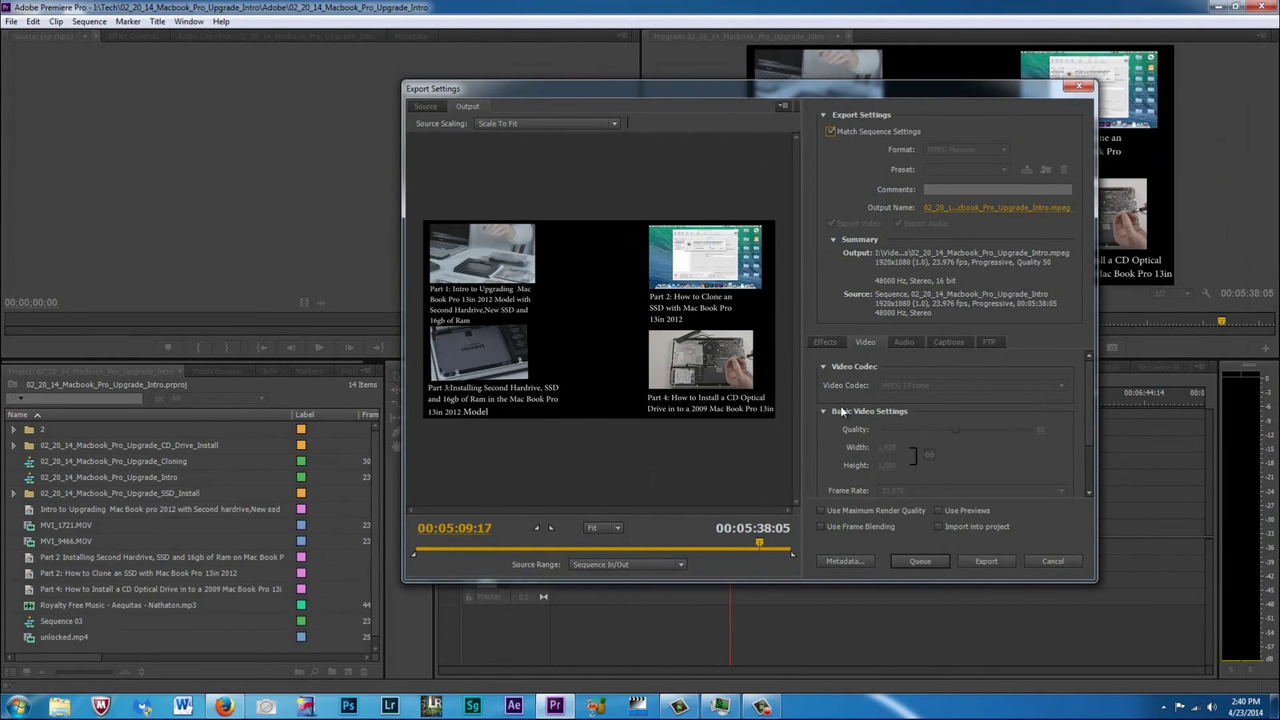
{"action": "left_click", "coordinate": [843, 512]}
Set the output location to the Tech\02_20_14_Macbook_Pro_Upgrade_Intro folder and save.
{"action": "left_click", "coordinate": [971, 208]}
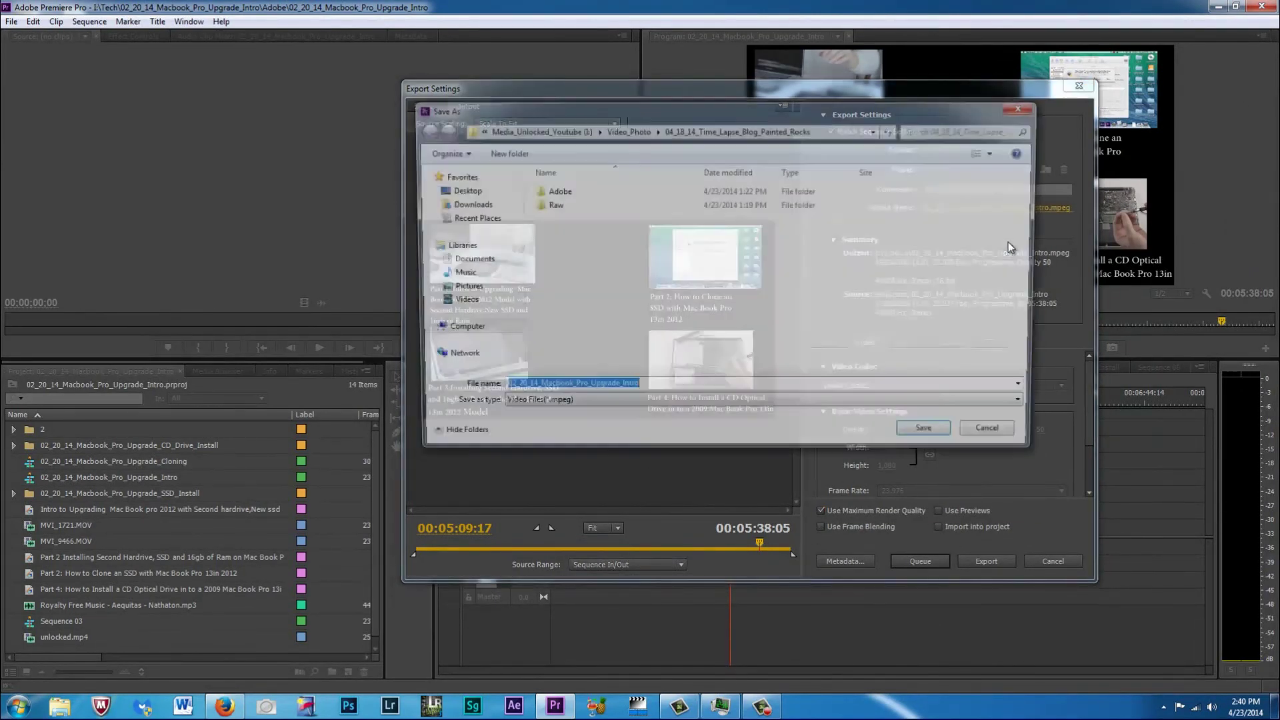
{"action": "left_click", "coordinate": [542, 128]}
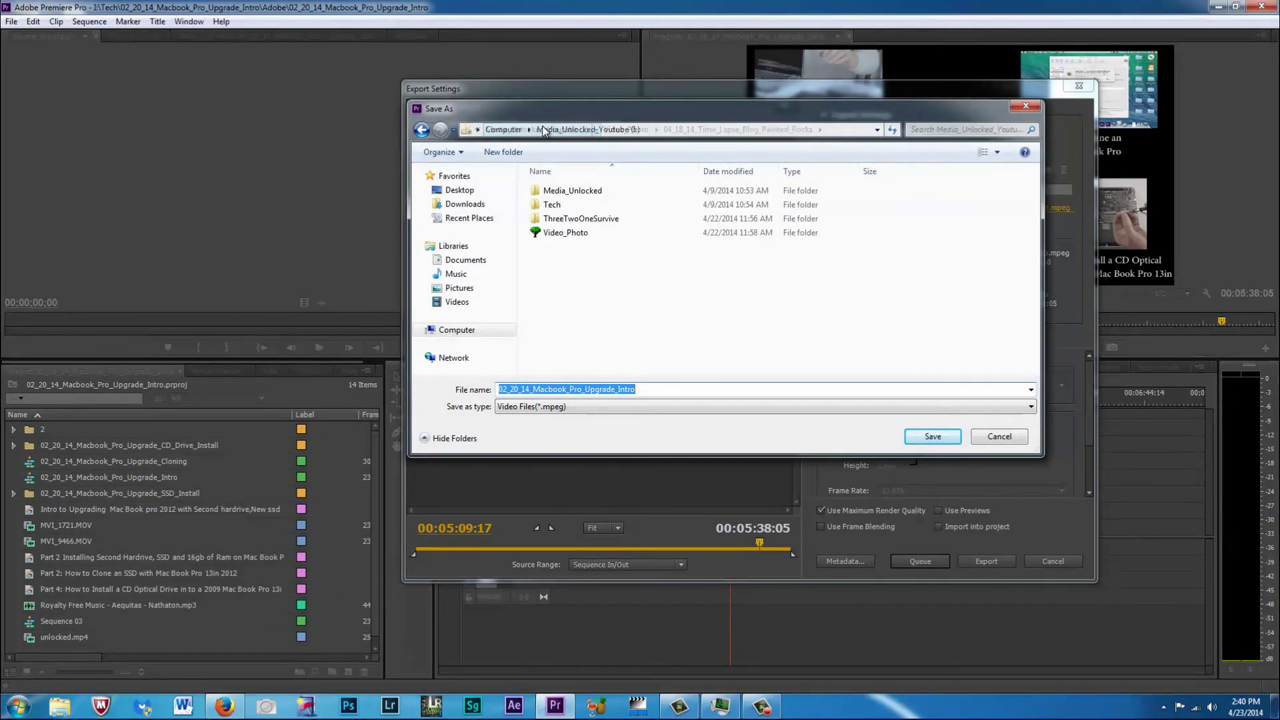
{"action": "double_click", "coordinate": [551, 205]}
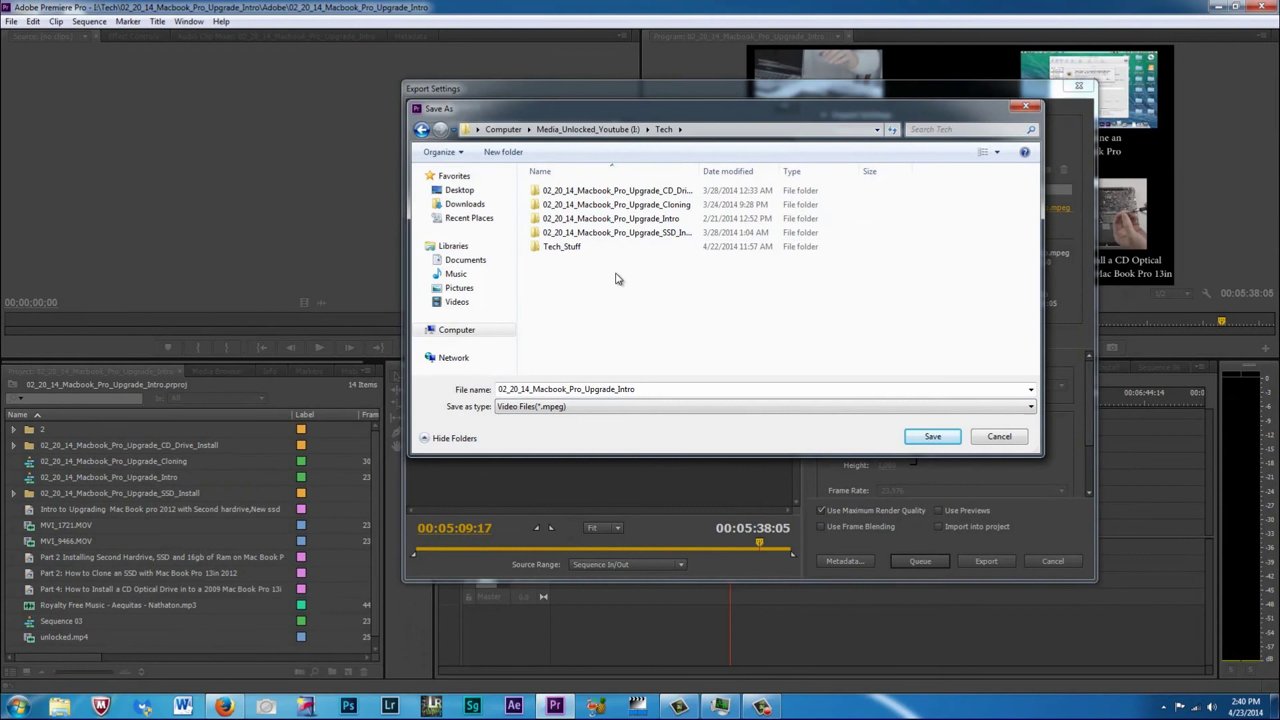
{"action": "left_click", "coordinate": [665, 219]}
{"action": "double_click", "coordinate": [666, 219]}
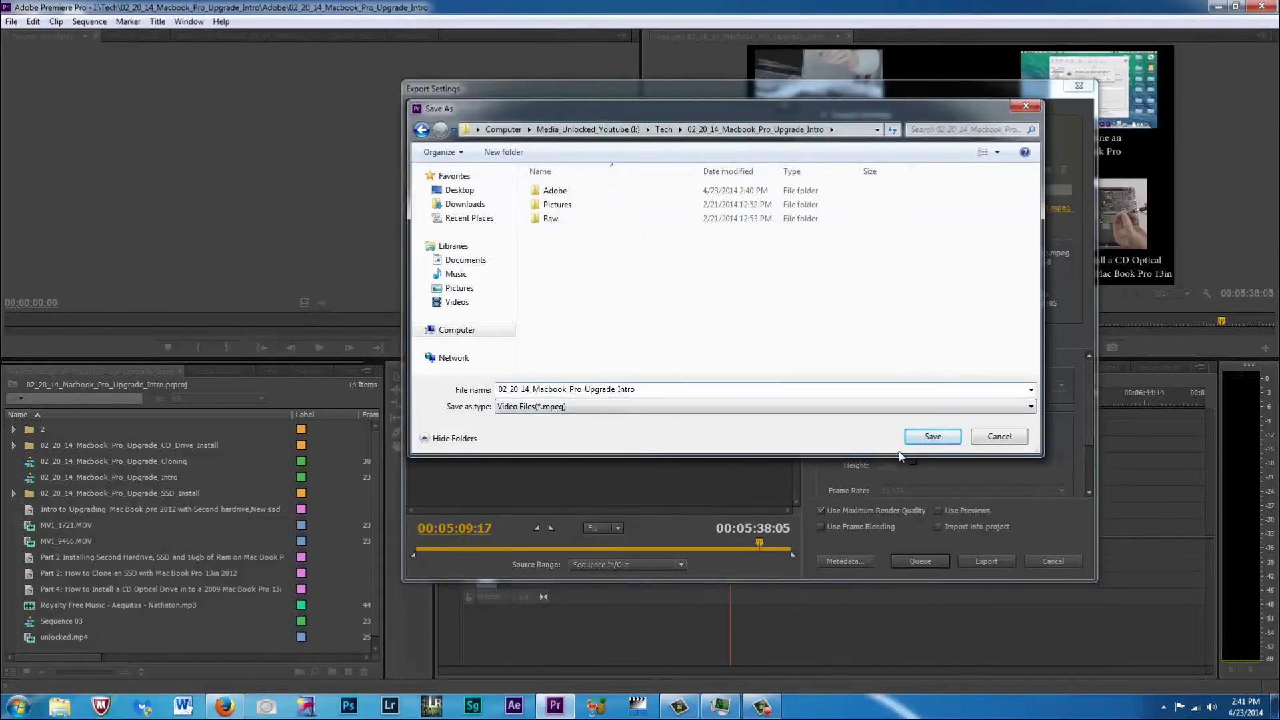
{"action": "left_click", "coordinate": [914, 435]}
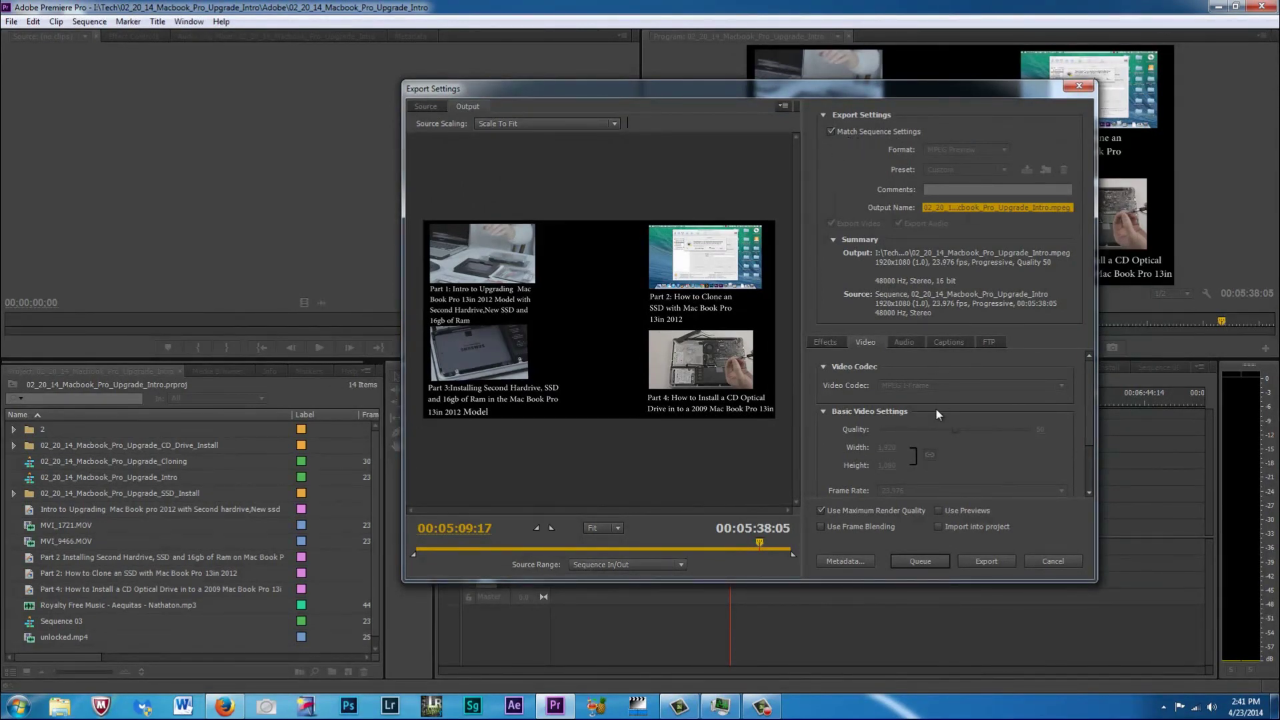
Queue the Intro export in Adobe Media Encoder and select its job in the Queue panel.
{"action": "left_click", "coordinate": [977, 563]}
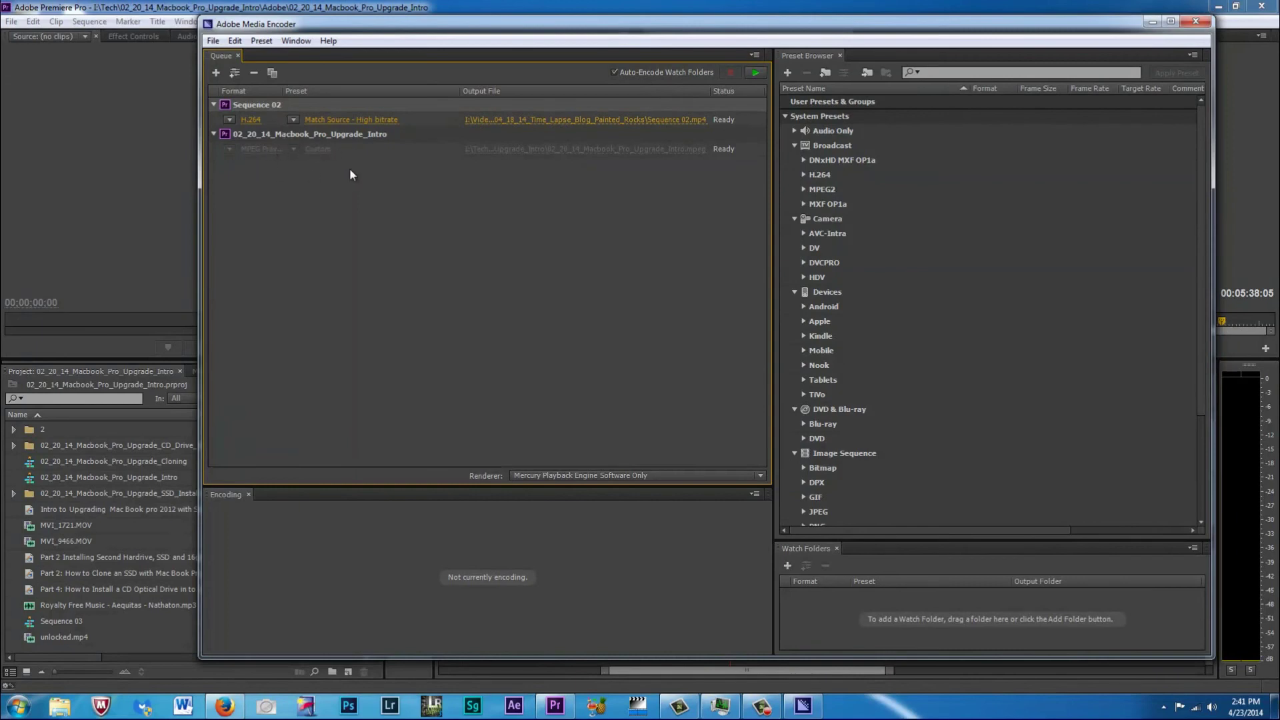
{"action": "left_click", "coordinate": [223, 153]}
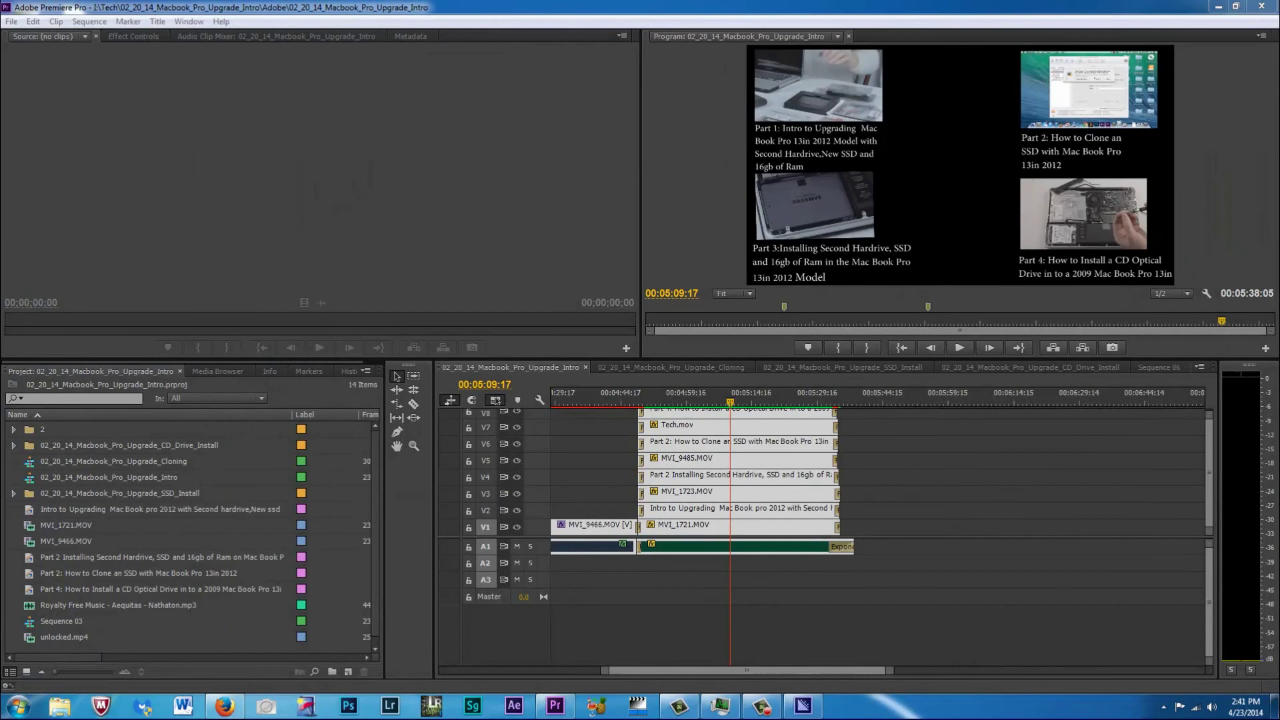
Select all clips in the Cloning sequence and open Export Media with Match Sequence Settings enabled.
{"action": "left_click", "coordinate": [688, 369]}
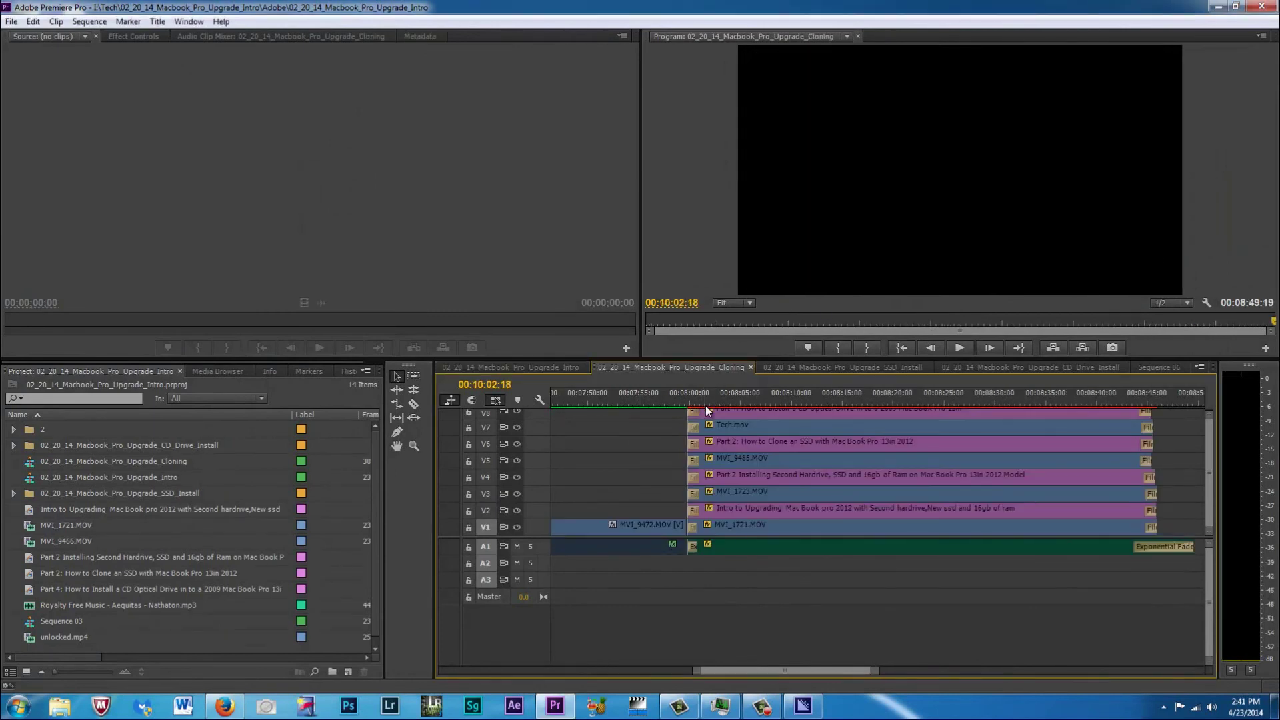
{"action": "key", "text": "ctrl+a"}
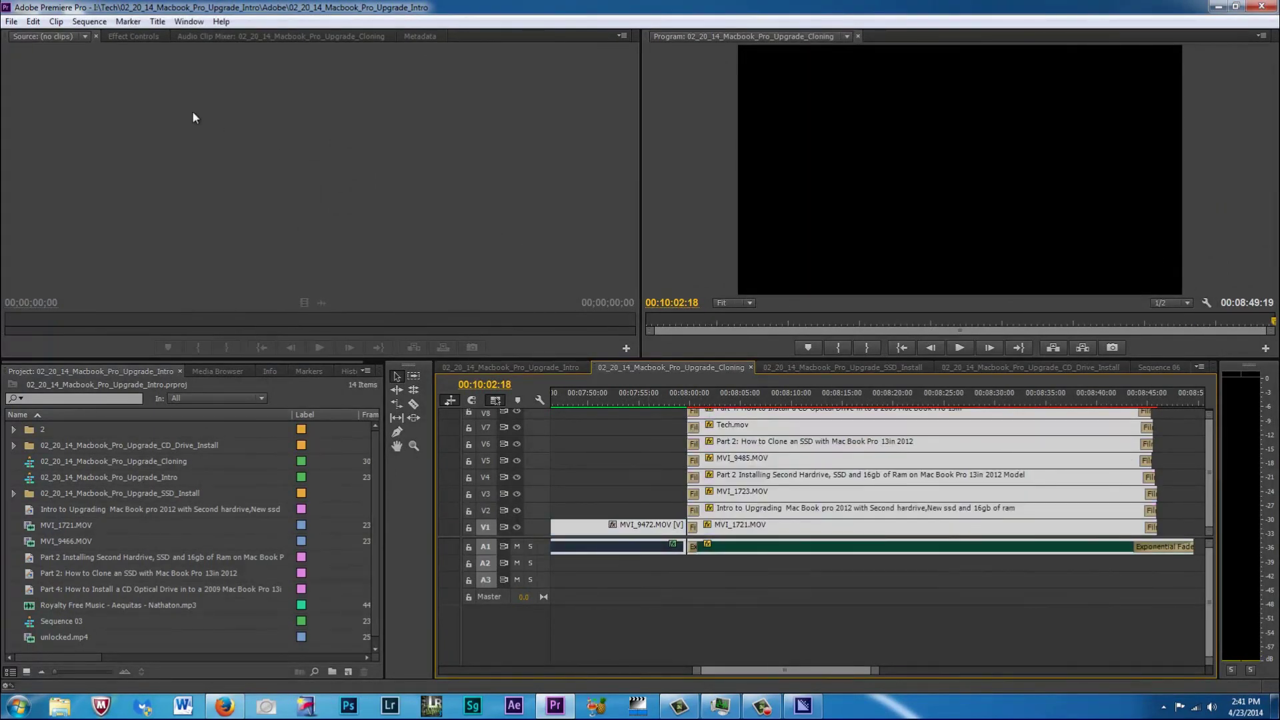
{"action": "left_click", "coordinate": [11, 22]}
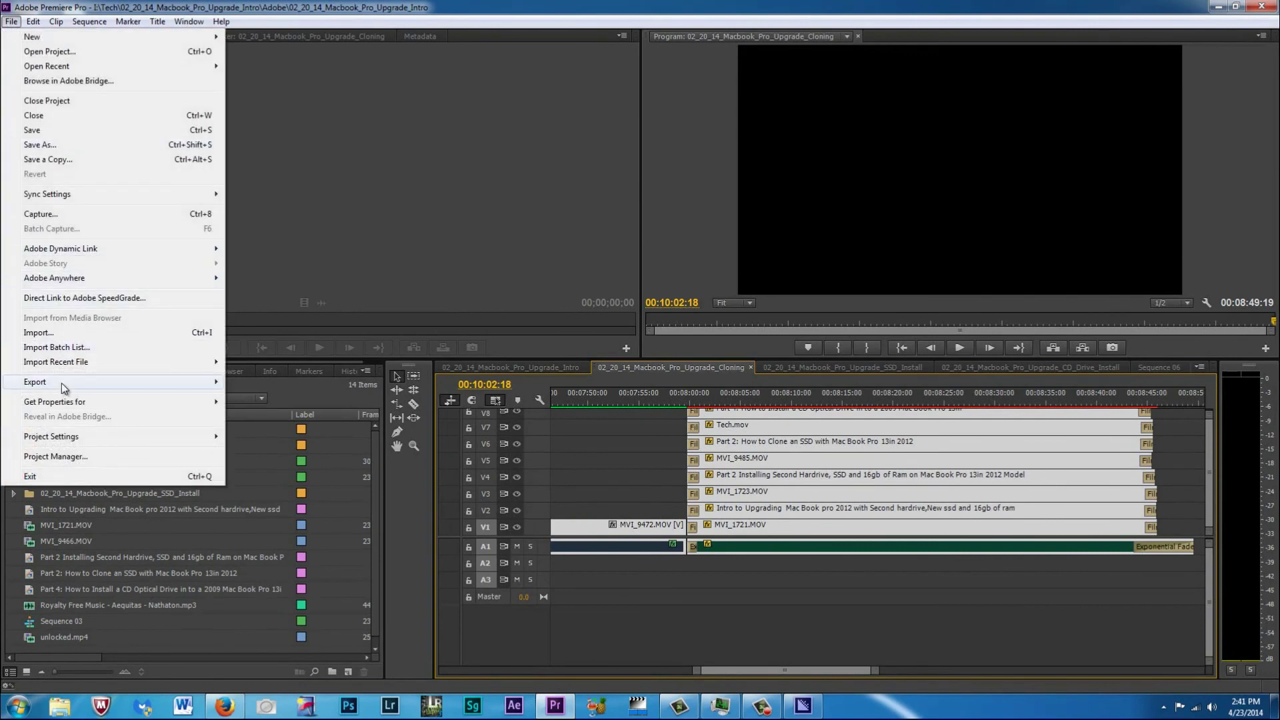
{"action": "mouse_move", "coordinate": [82, 387]}
{"action": "left_click", "coordinate": [259, 382]}
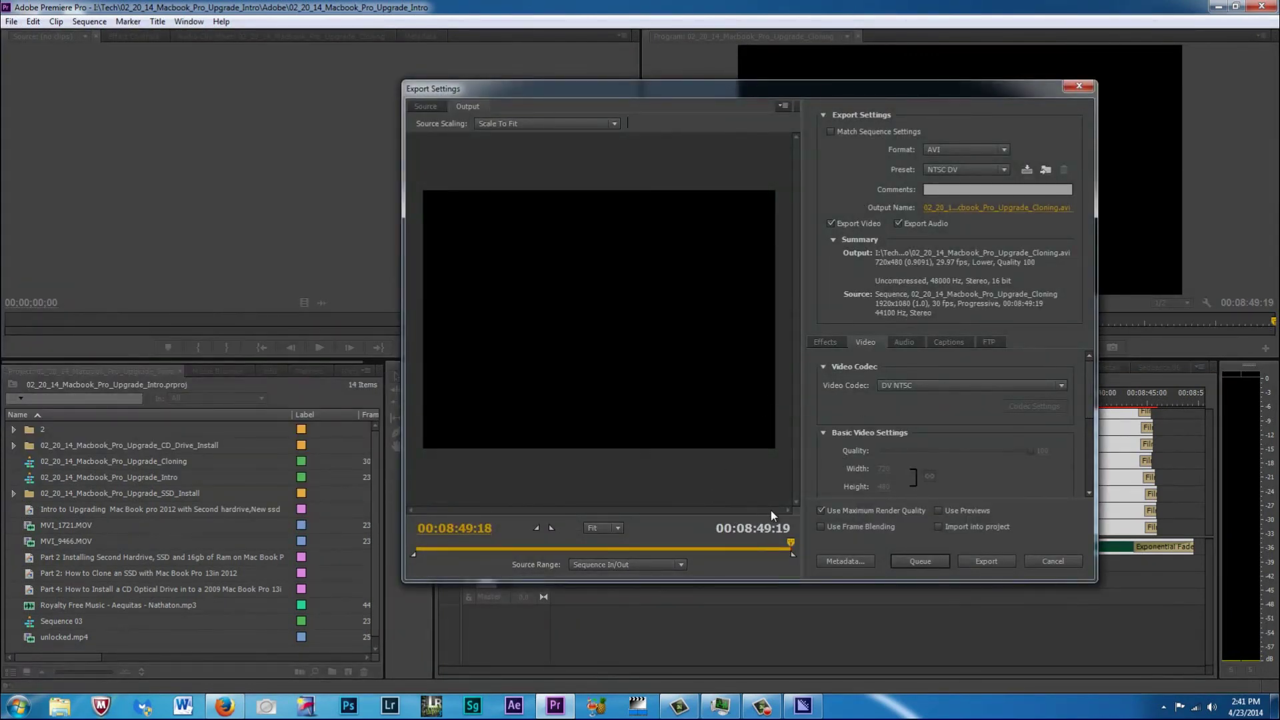
{"action": "left_click", "coordinate": [862, 132]}
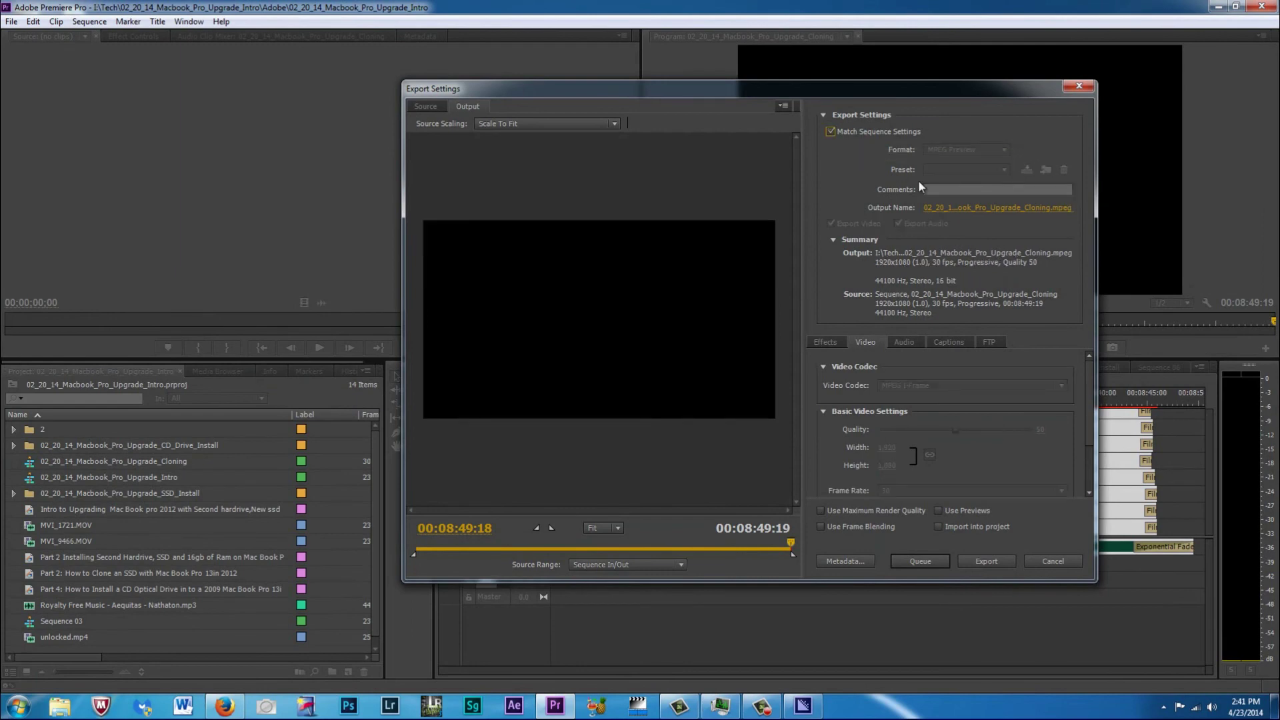
Save the output in Tech\02_20_14_Macbook_Pro_Upgrade_Cloning and add the Cloning export to the queue.
{"action": "left_click", "coordinate": [945, 208]}
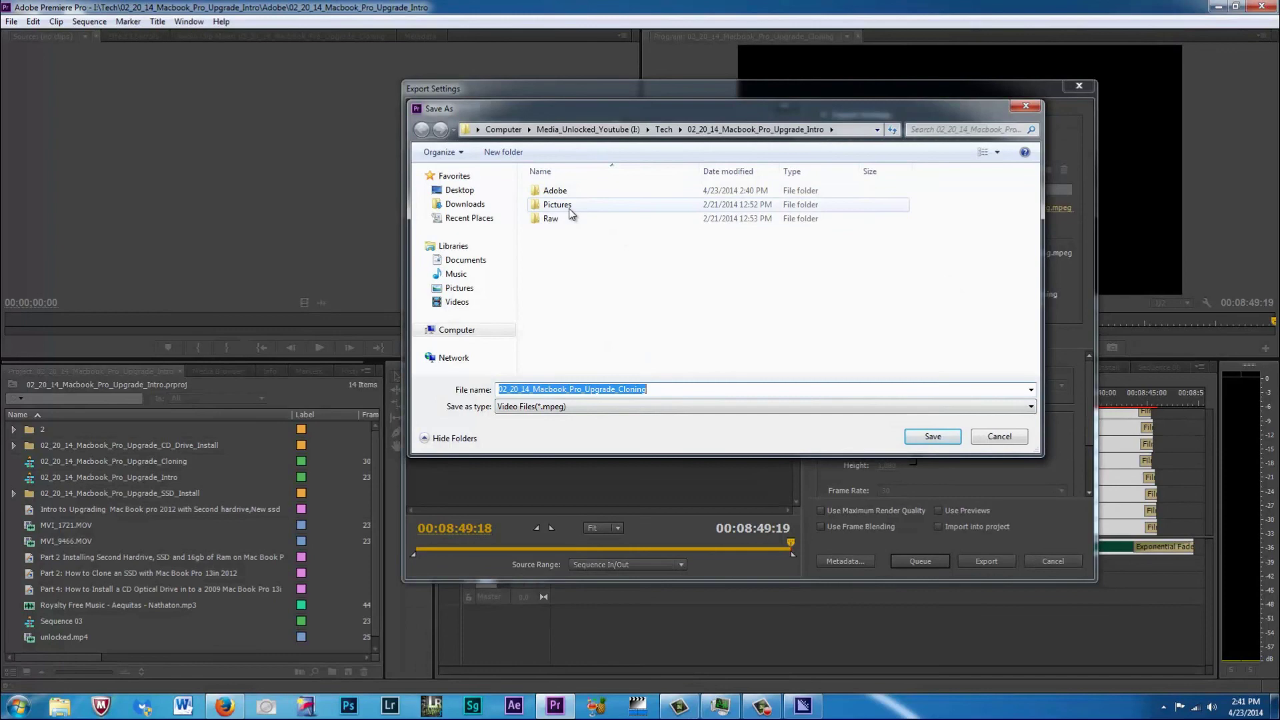
{"action": "left_click", "coordinate": [603, 130]}
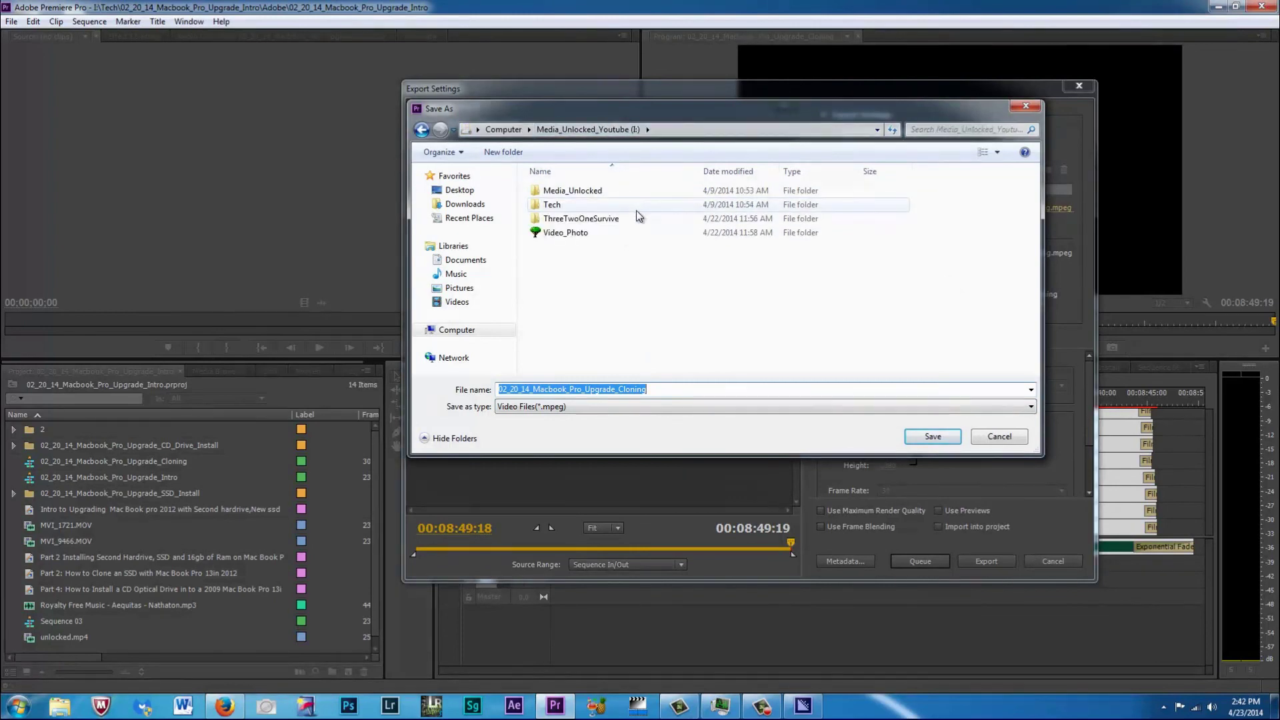
{"action": "double_click", "coordinate": [563, 206]}
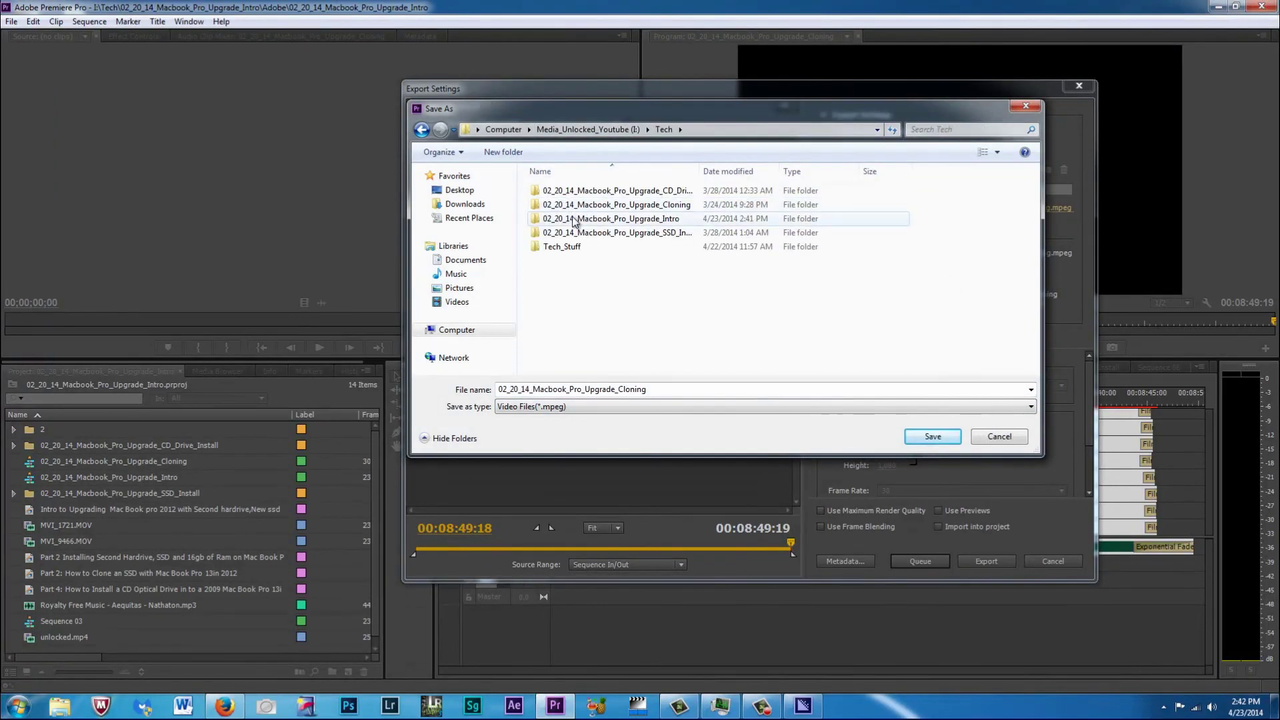
{"action": "double_click", "coordinate": [643, 205]}
{"action": "left_click", "coordinate": [930, 438]}
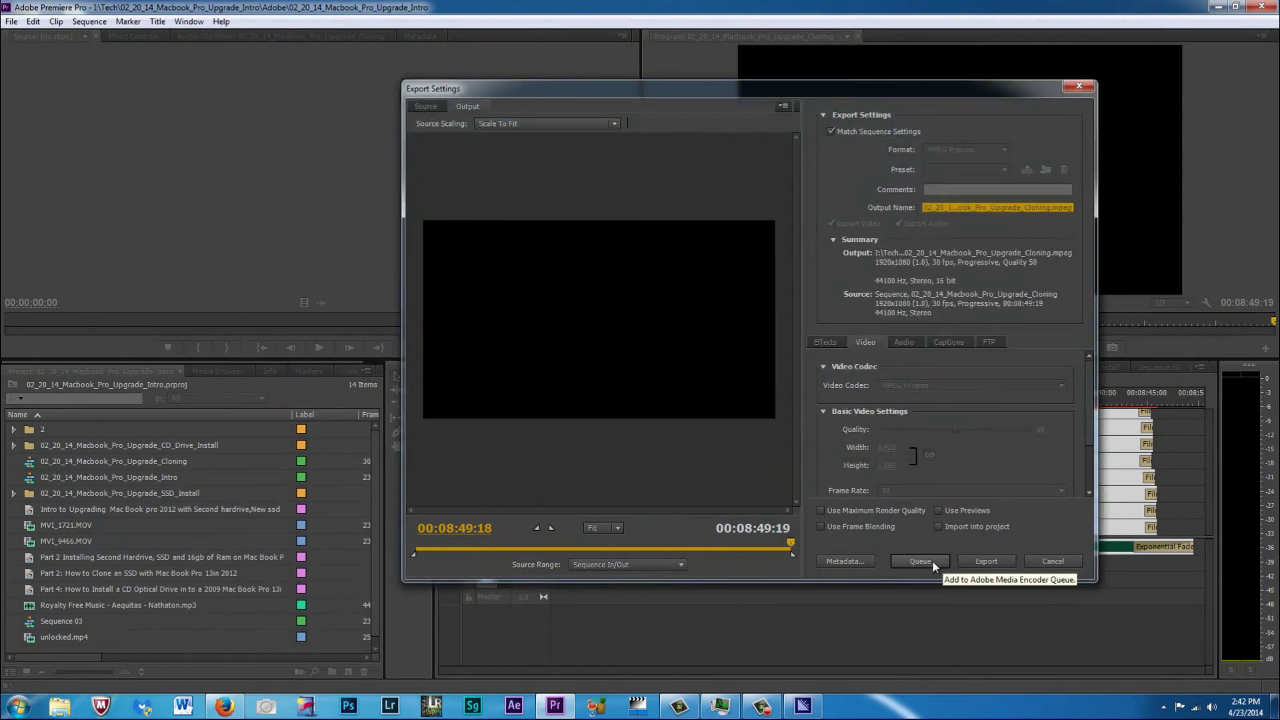
{"action": "left_click", "coordinate": [942, 562]}
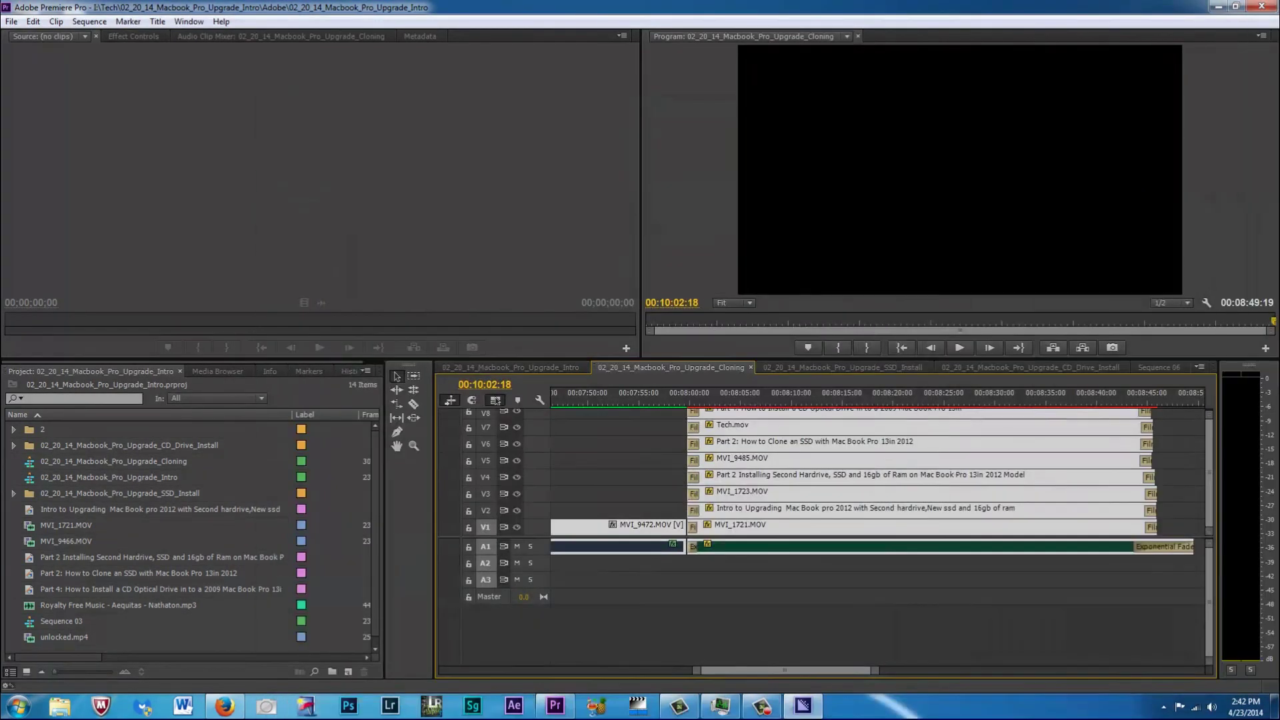
Export the SSD_Install sequence matching sequence settings at maximum render quality and queue it.
{"action": "left_click", "coordinate": [860, 366]}
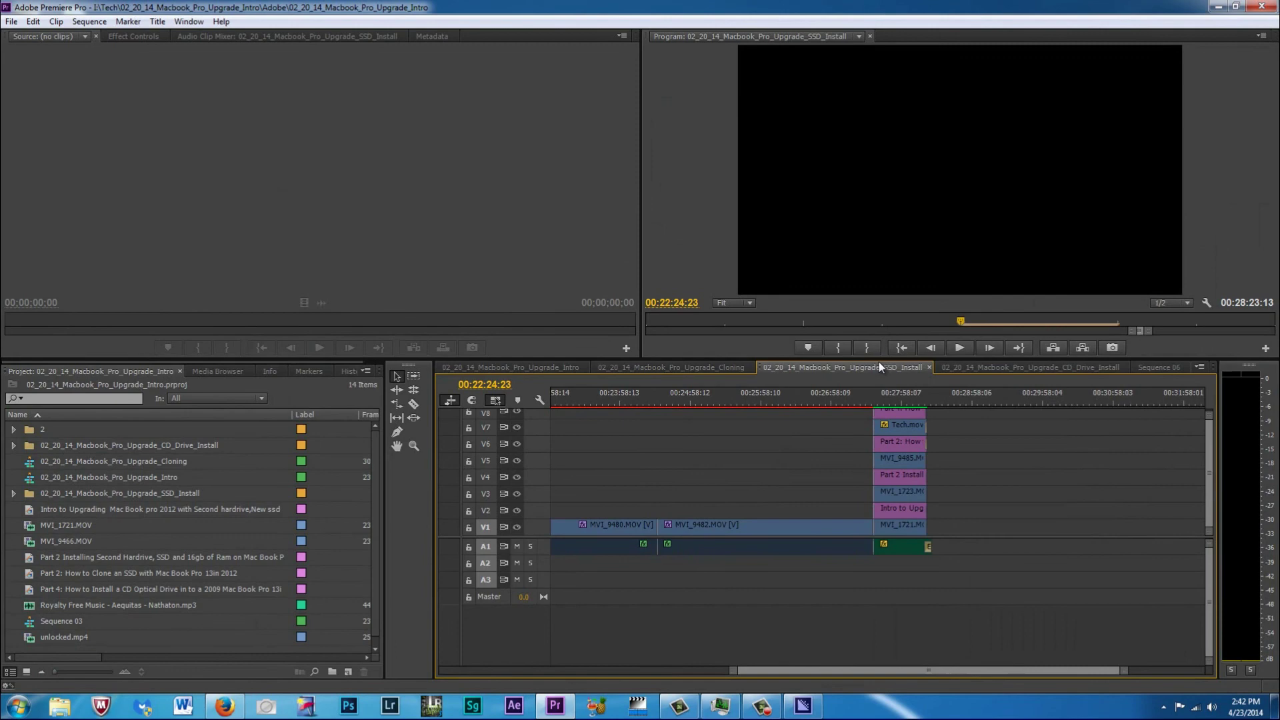
{"action": "key", "text": "ctrl+a"}
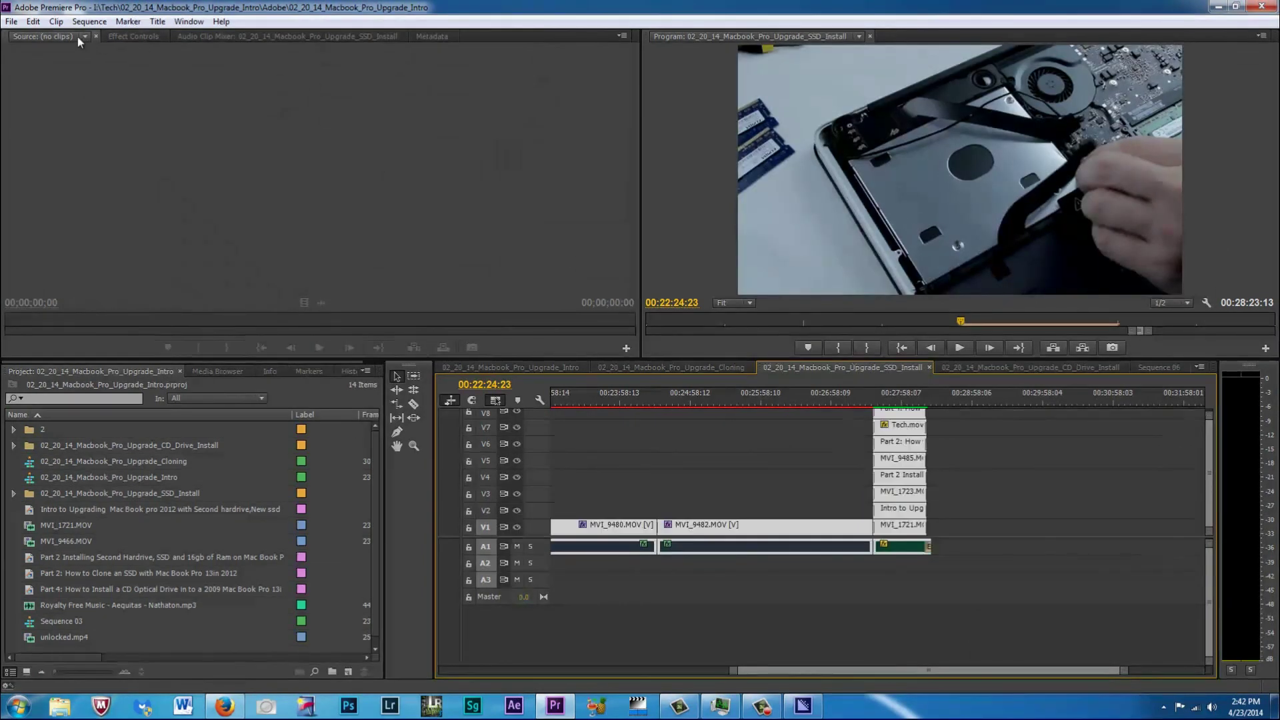
{"action": "left_click", "coordinate": [11, 21]}
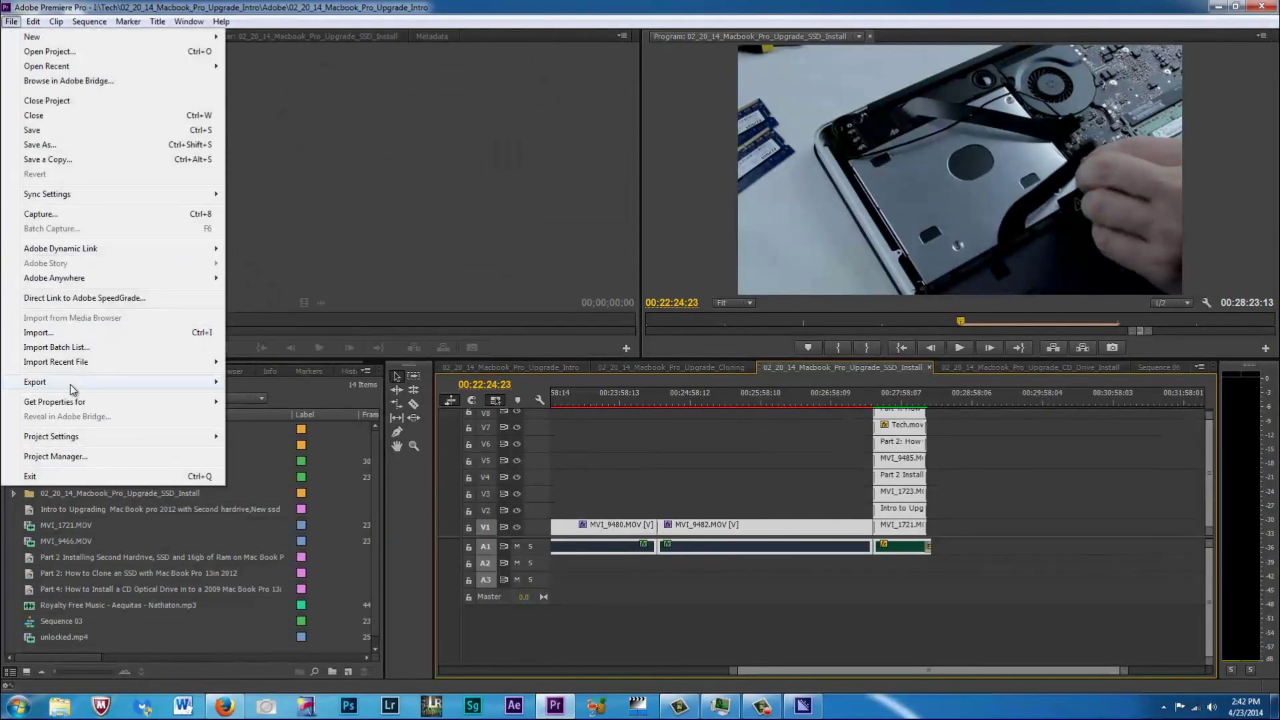
{"action": "mouse_move", "coordinate": [70, 384]}
{"action": "left_click", "coordinate": [247, 389]}
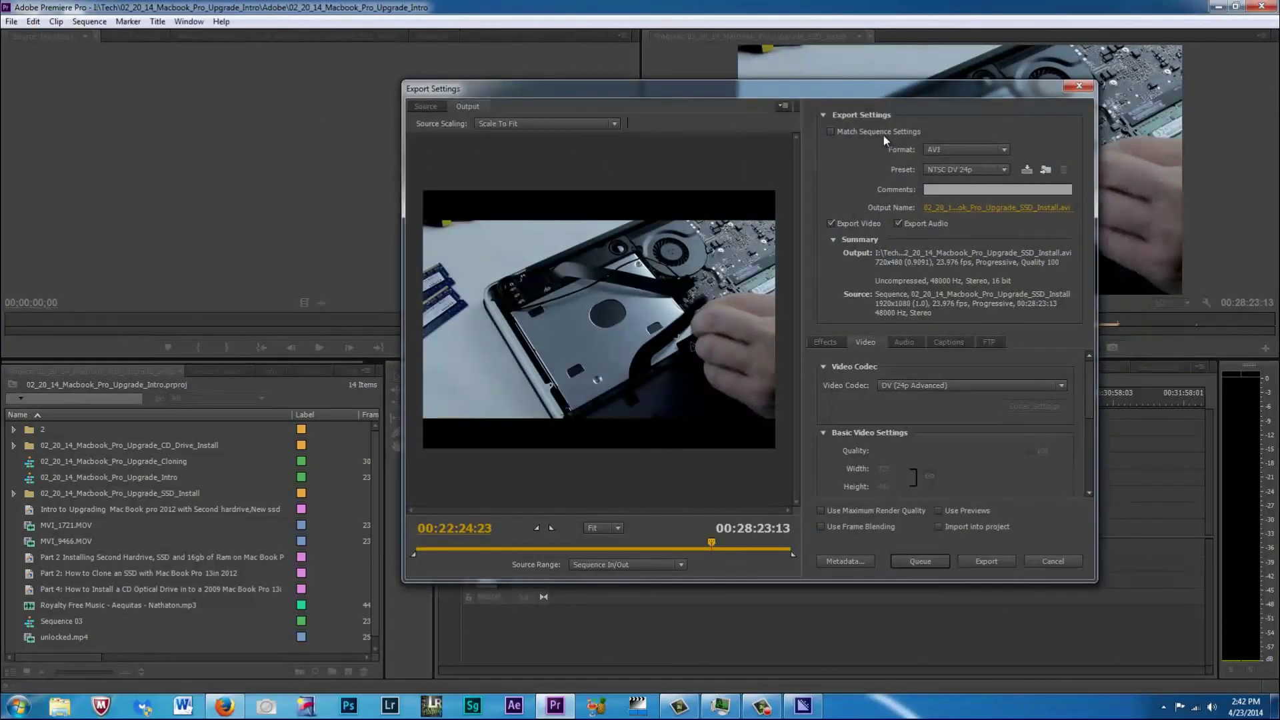
{"action": "left_click", "coordinate": [879, 131]}
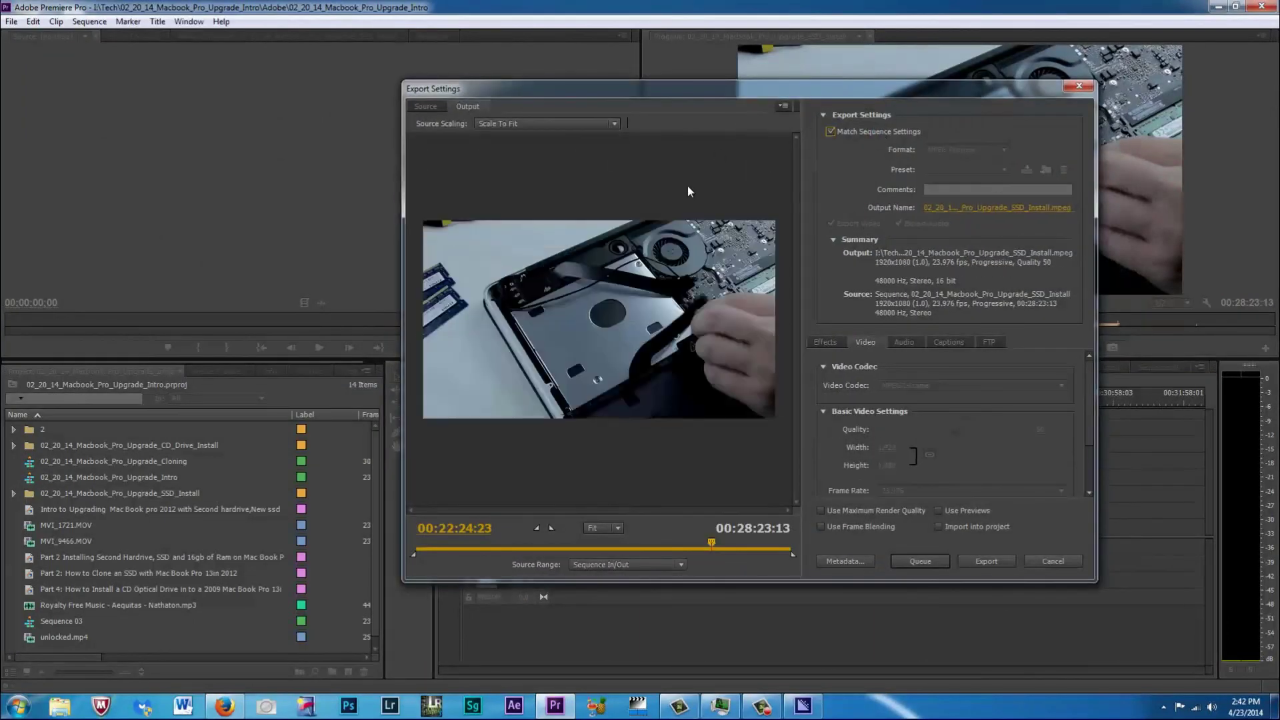
{"action": "left_click", "coordinate": [830, 514]}
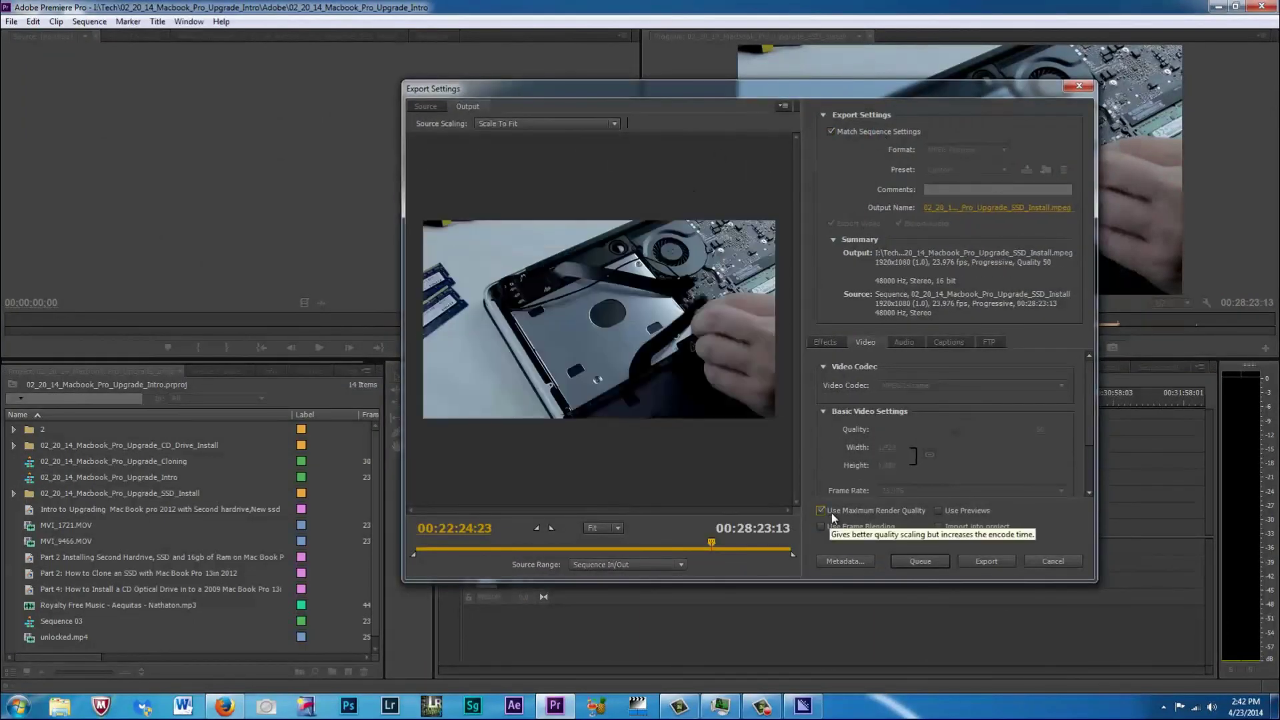
{"action": "left_click", "coordinate": [926, 563]}
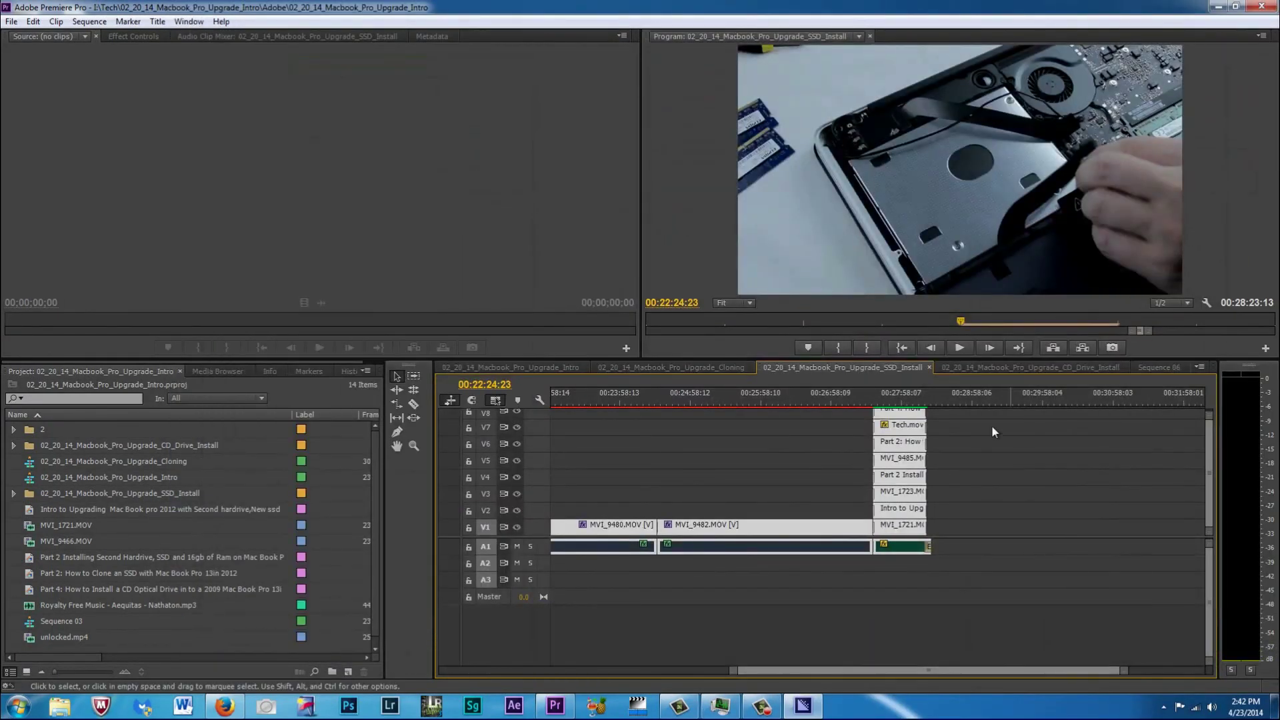
Select all CD_Drive_Install clips, export with Match Sequence Settings and maximum render quality, and open Output Name.
{"action": "left_click", "coordinate": [1024, 369]}
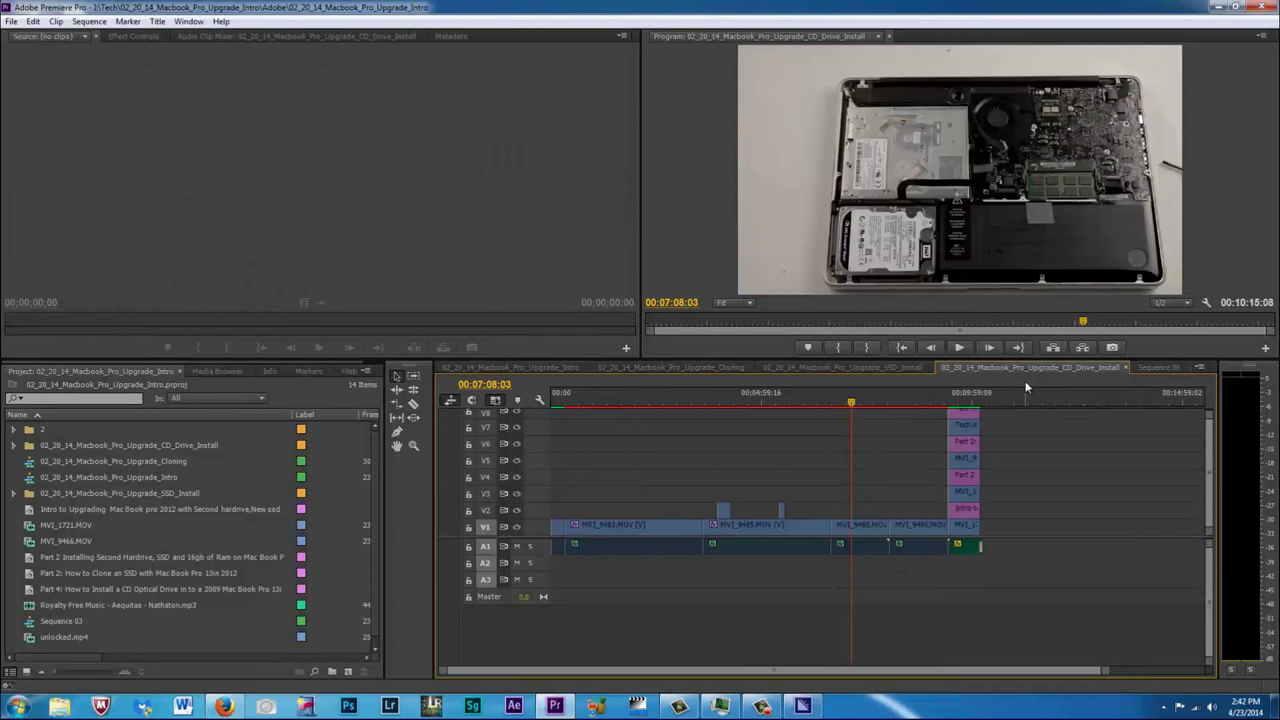
{"action": "key", "text": "ctrl+a"}
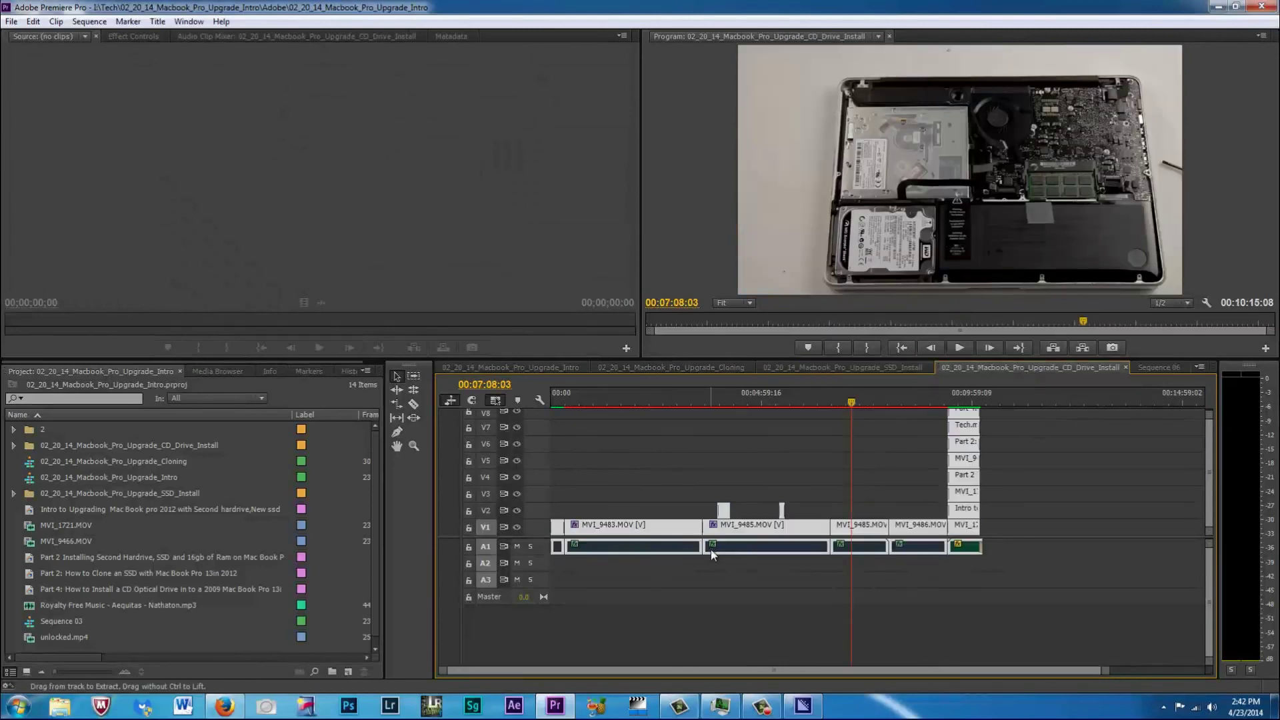
{"action": "left_click", "coordinate": [12, 22]}
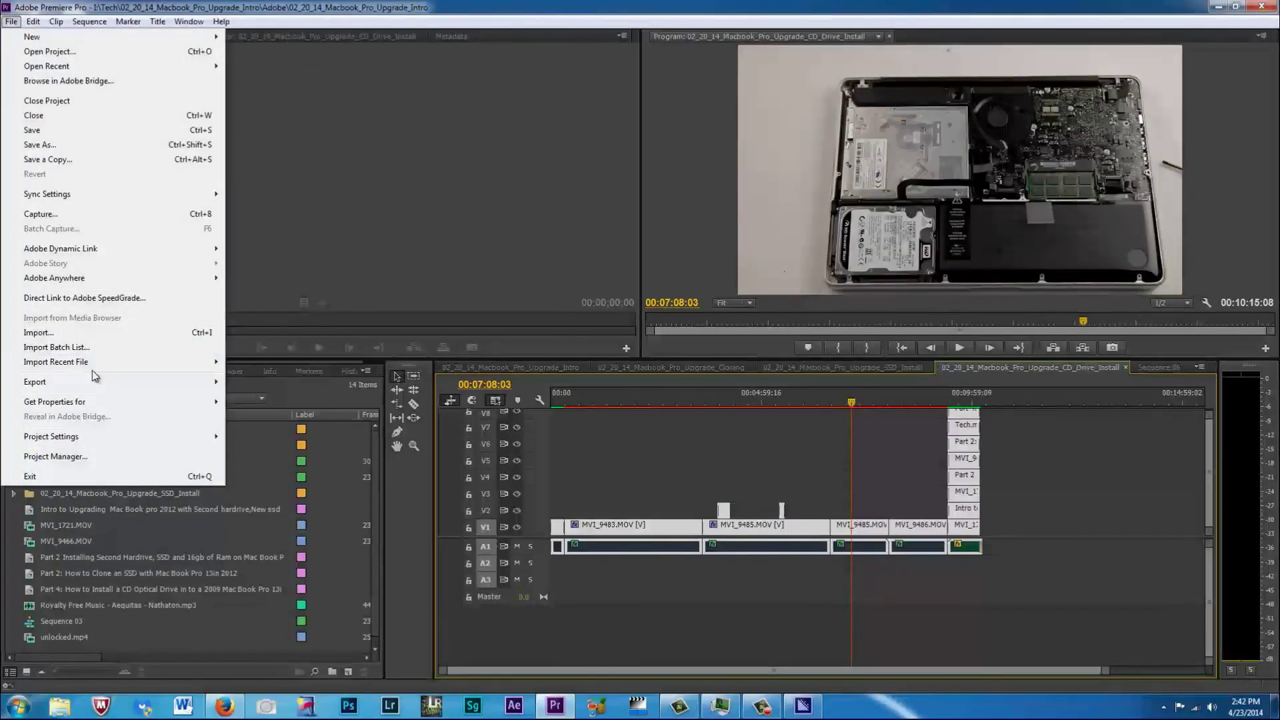
{"action": "mouse_move", "coordinate": [131, 383]}
{"action": "left_click", "coordinate": [254, 382]}
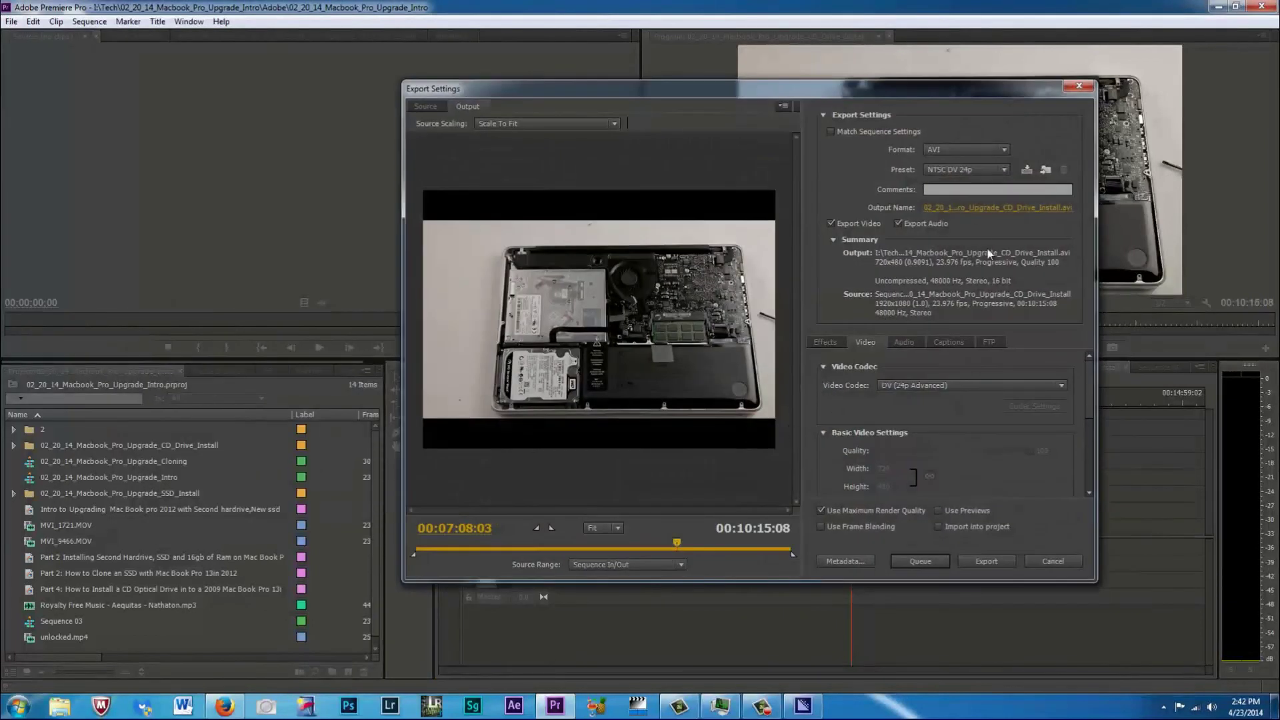
{"action": "left_click", "coordinate": [862, 133]}
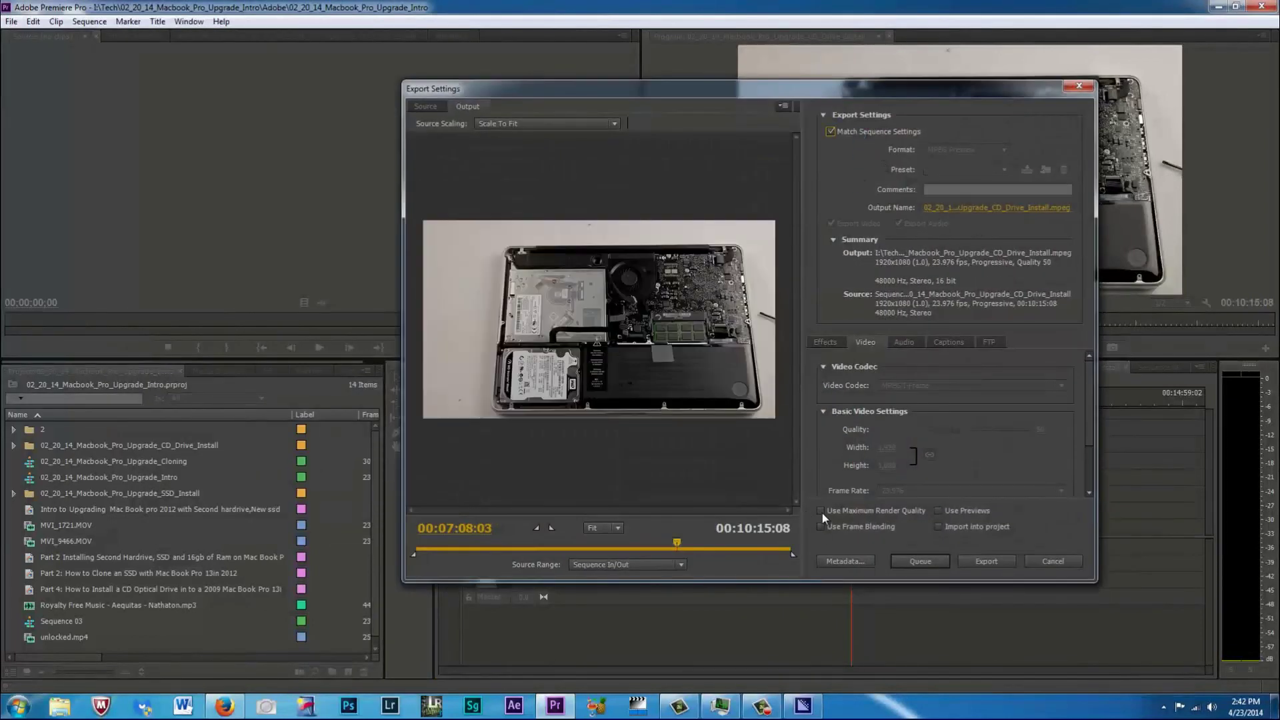
{"action": "left_click", "coordinate": [821, 512]}
{"action": "left_click", "coordinate": [981, 207]}
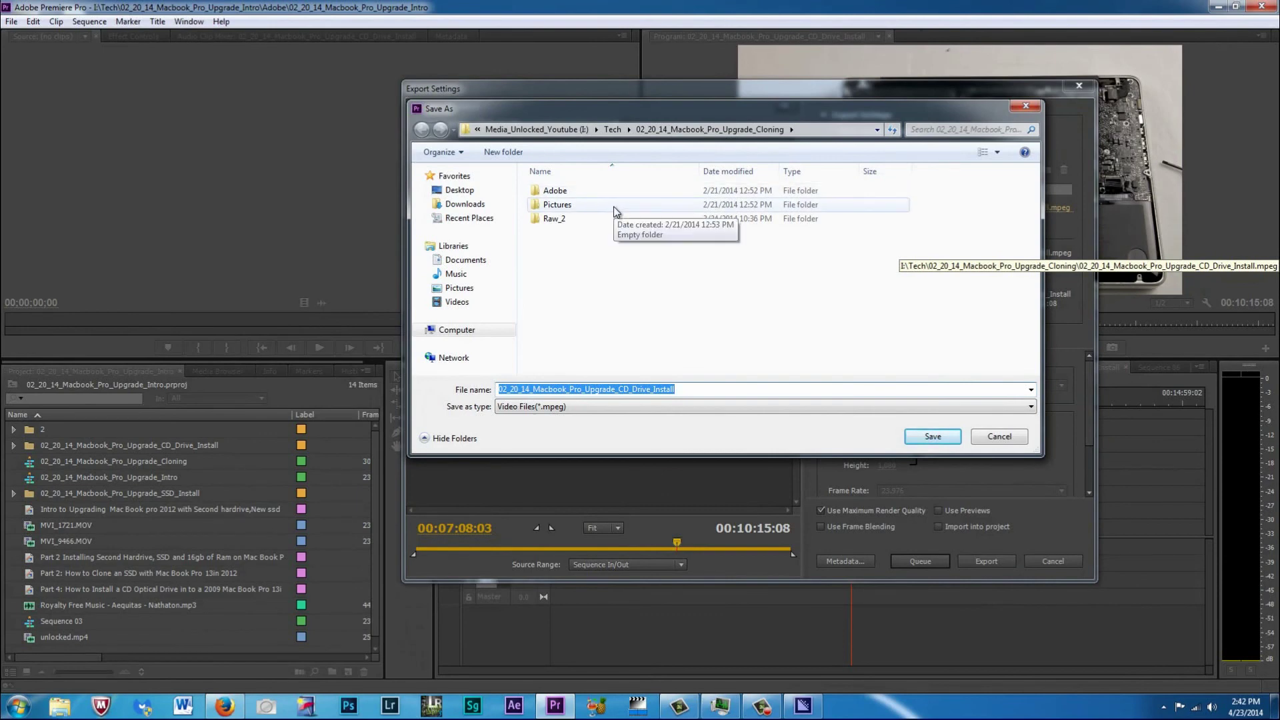
Save the output in Tech\02_20_14_Macbook_Pro_Upgrade_CD_Drive_Install and add the CD_Drive_Install export to the queue.
{"action": "left_click", "coordinate": [572, 128]}
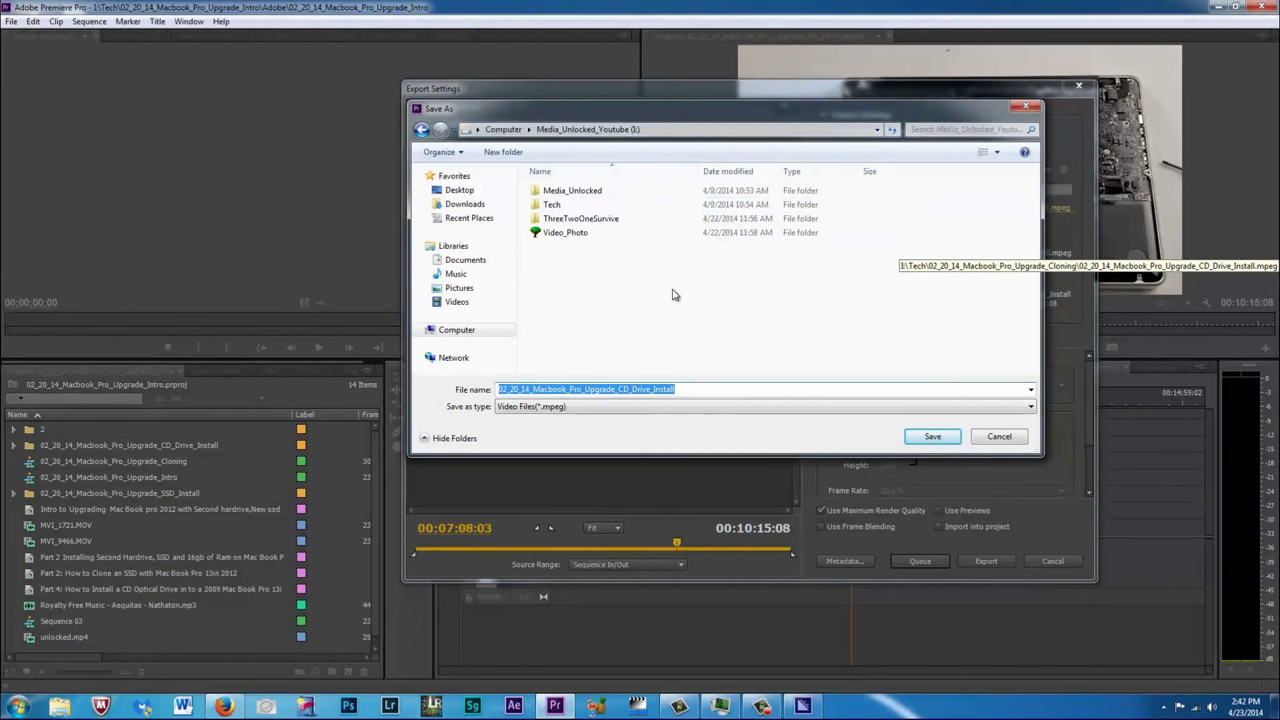
{"action": "left_click_drag", "start_coordinate": [689, 108], "coordinate": [840, 157]}
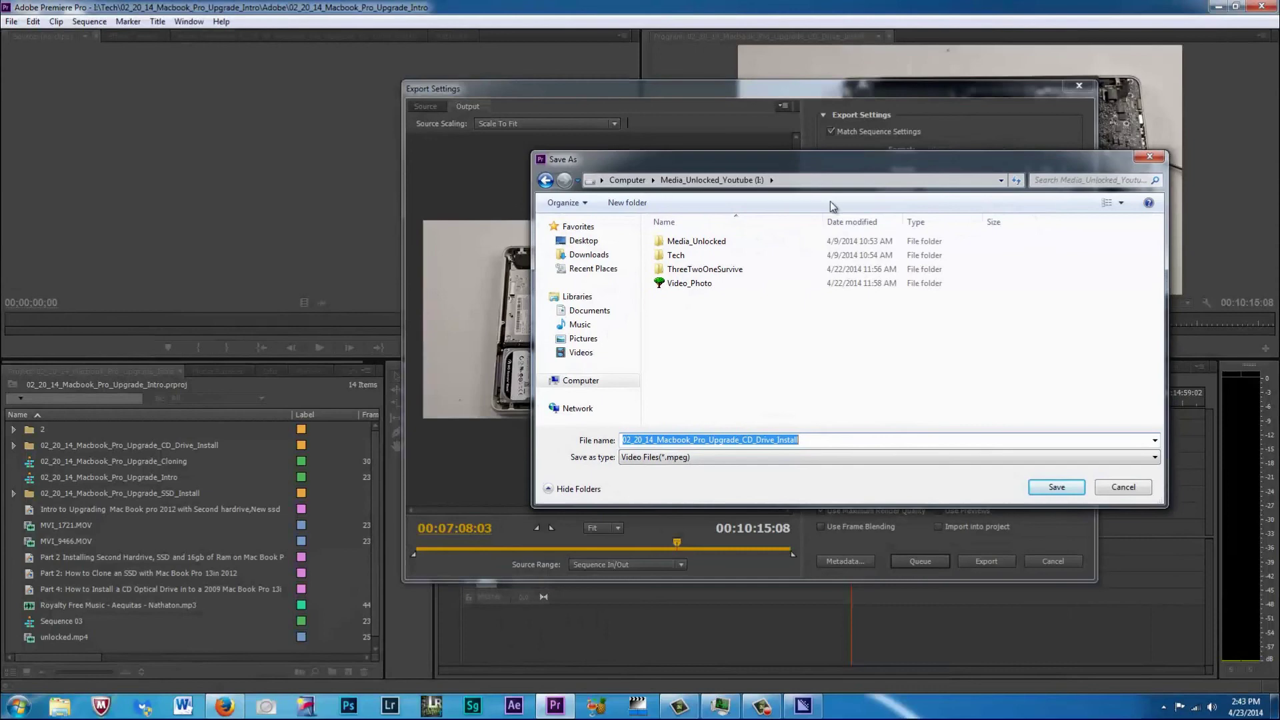
{"action": "left_click", "coordinate": [731, 254]}
{"action": "double_click", "coordinate": [731, 254]}
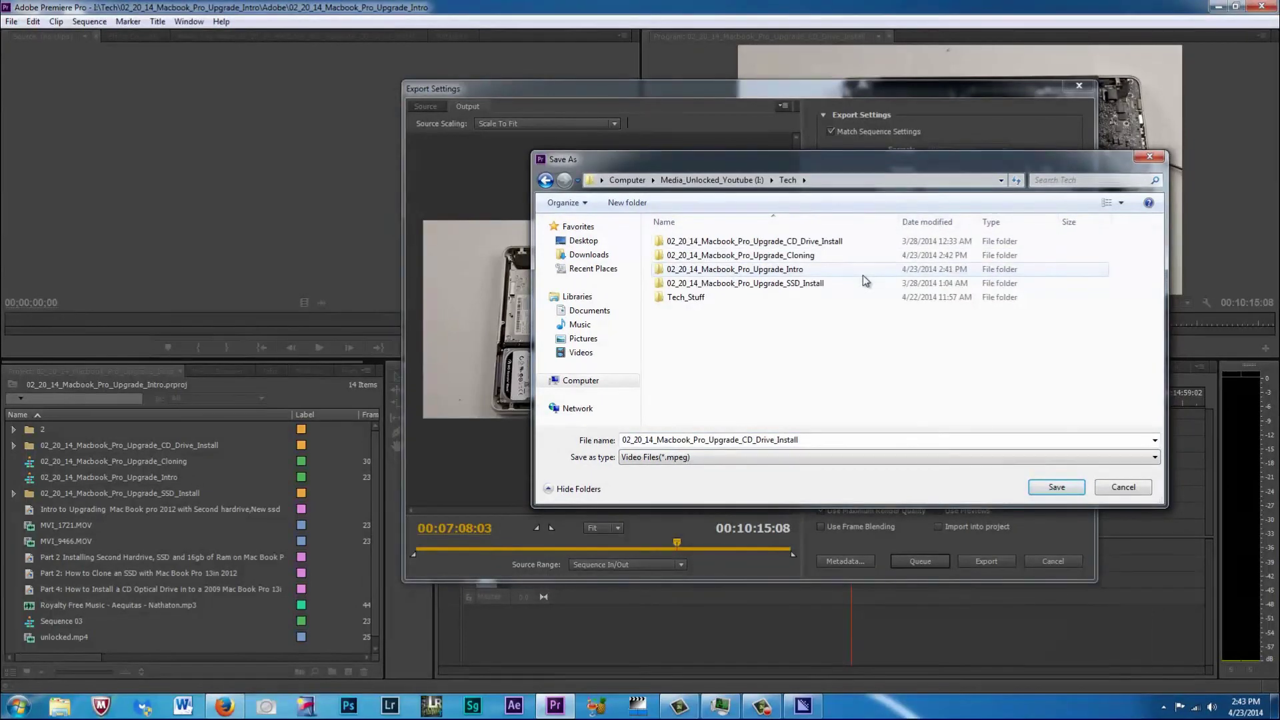
{"action": "double_click", "coordinate": [827, 241]}
{"action": "left_click", "coordinate": [1051, 489]}
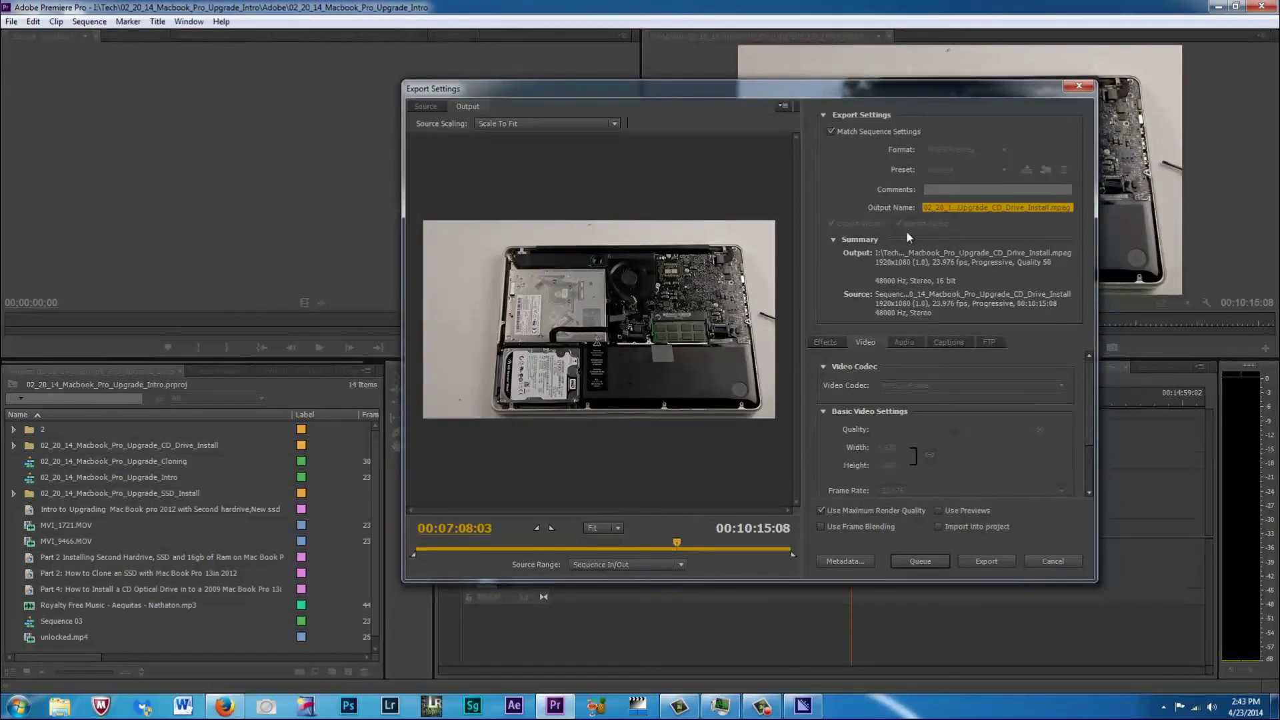
{"action": "left_click", "coordinate": [915, 565]}
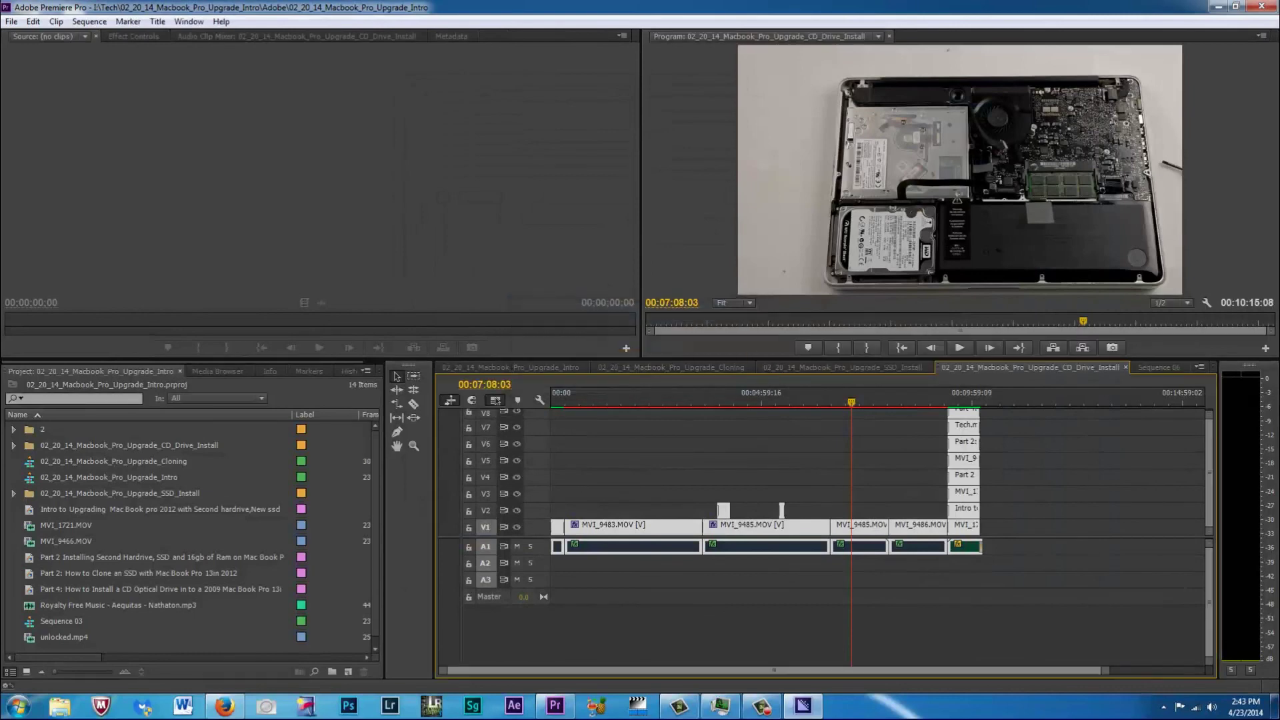
Open 04_18_14_Time_Lapse_Blog_Painted_Rocks from the File > Open Recent list.
{"action": "left_click_drag", "start_coordinate": [774, 111], "coordinate": [739, 110]}
{"action": "left_click", "coordinate": [11, 22]}
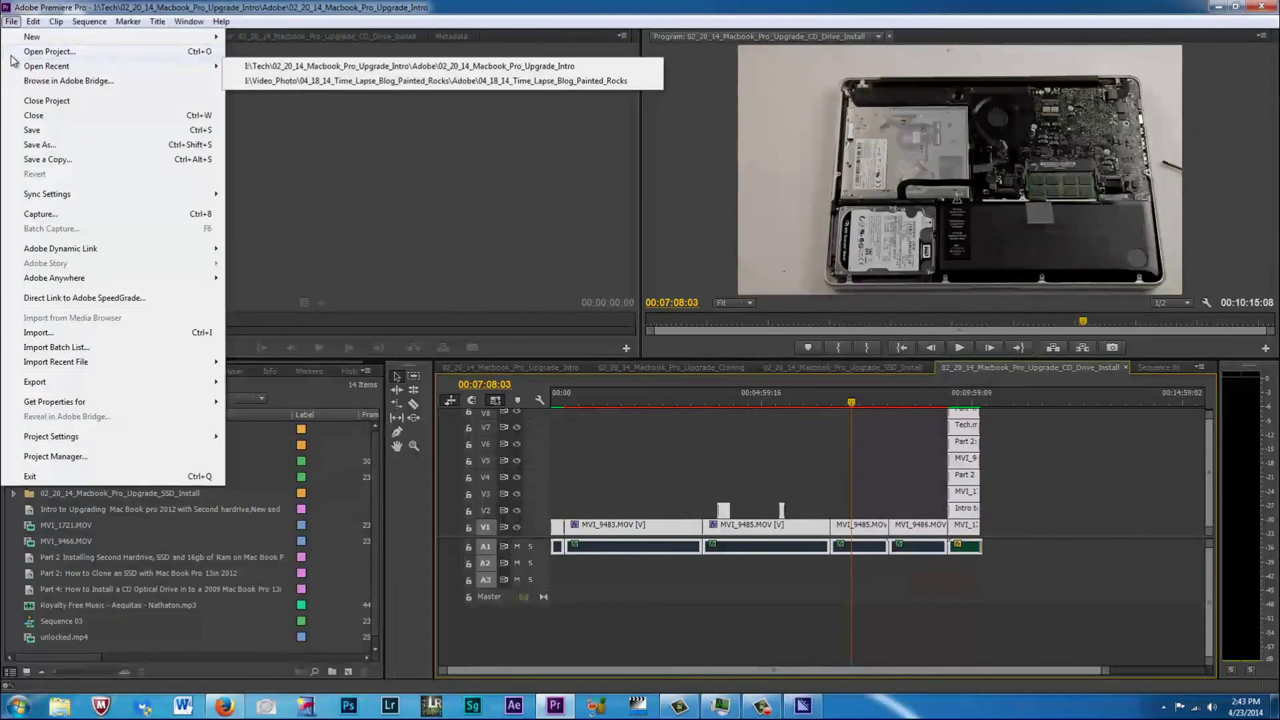
{"action": "mouse_move", "coordinate": [16, 67]}
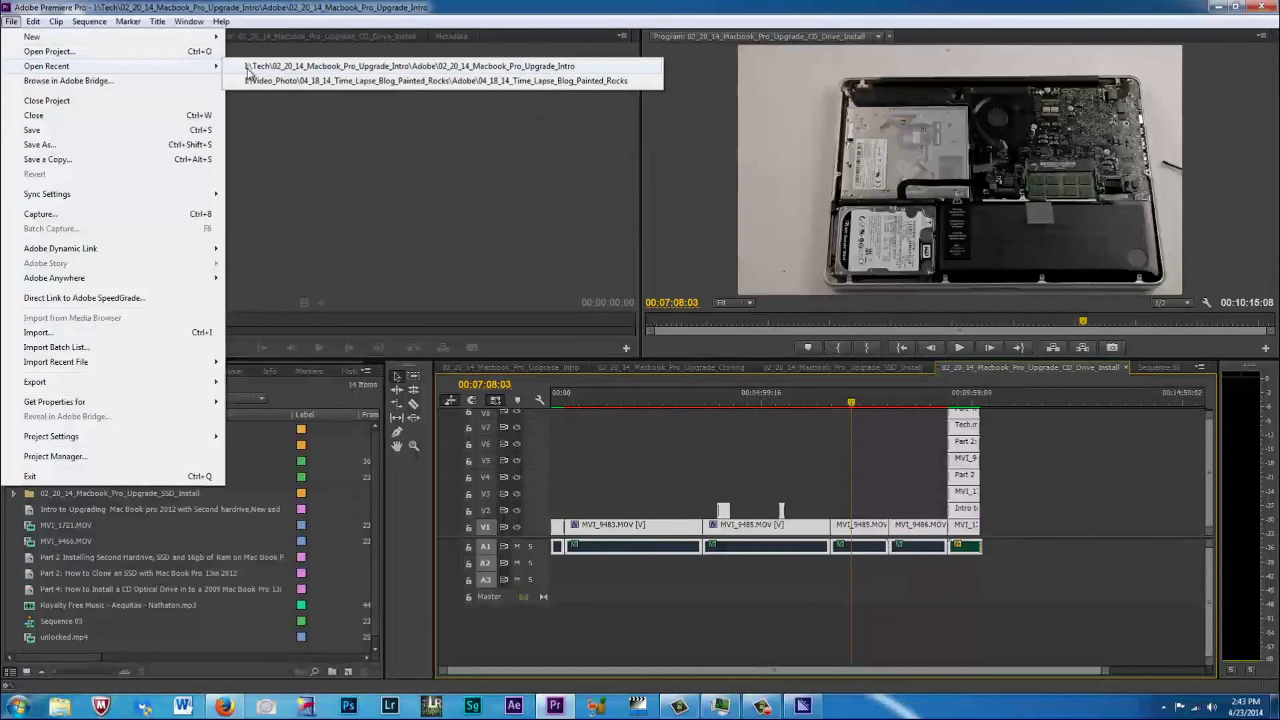
{"action": "left_click", "coordinate": [322, 81]}
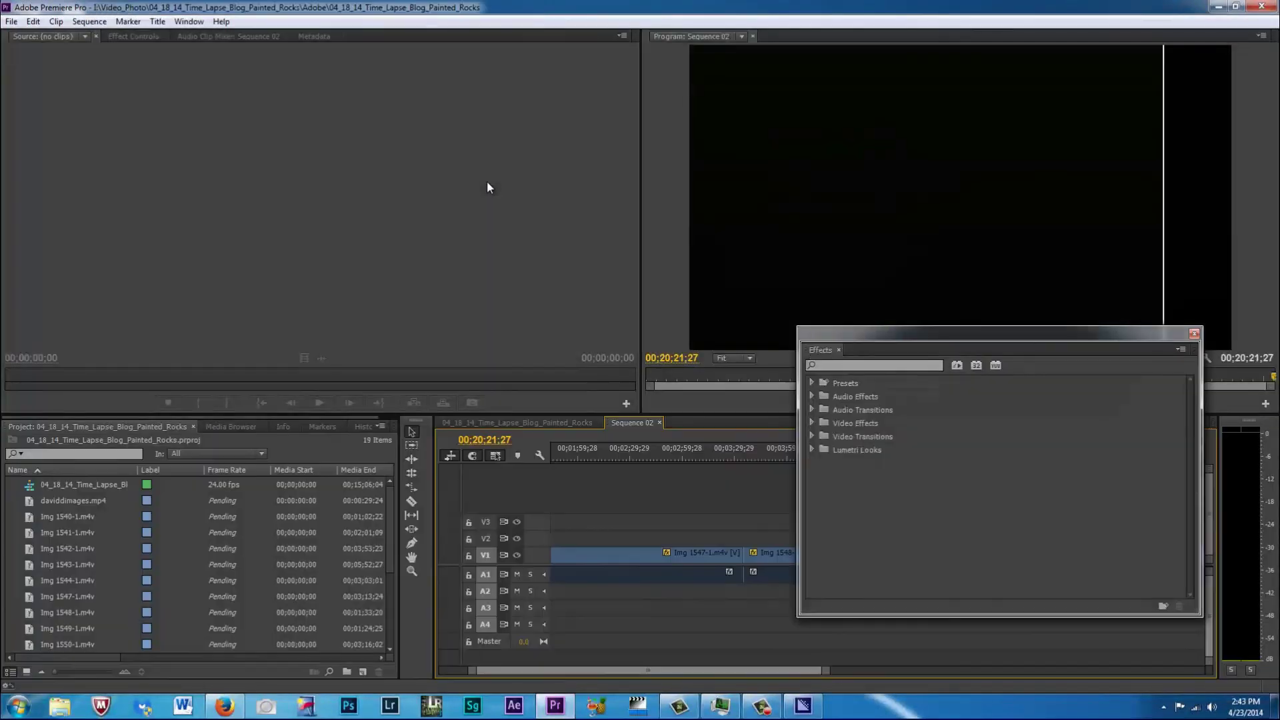
Close the floating Effects panel.
{"action": "left_click_drag", "start_coordinate": [1023, 342], "coordinate": [570, 435]}
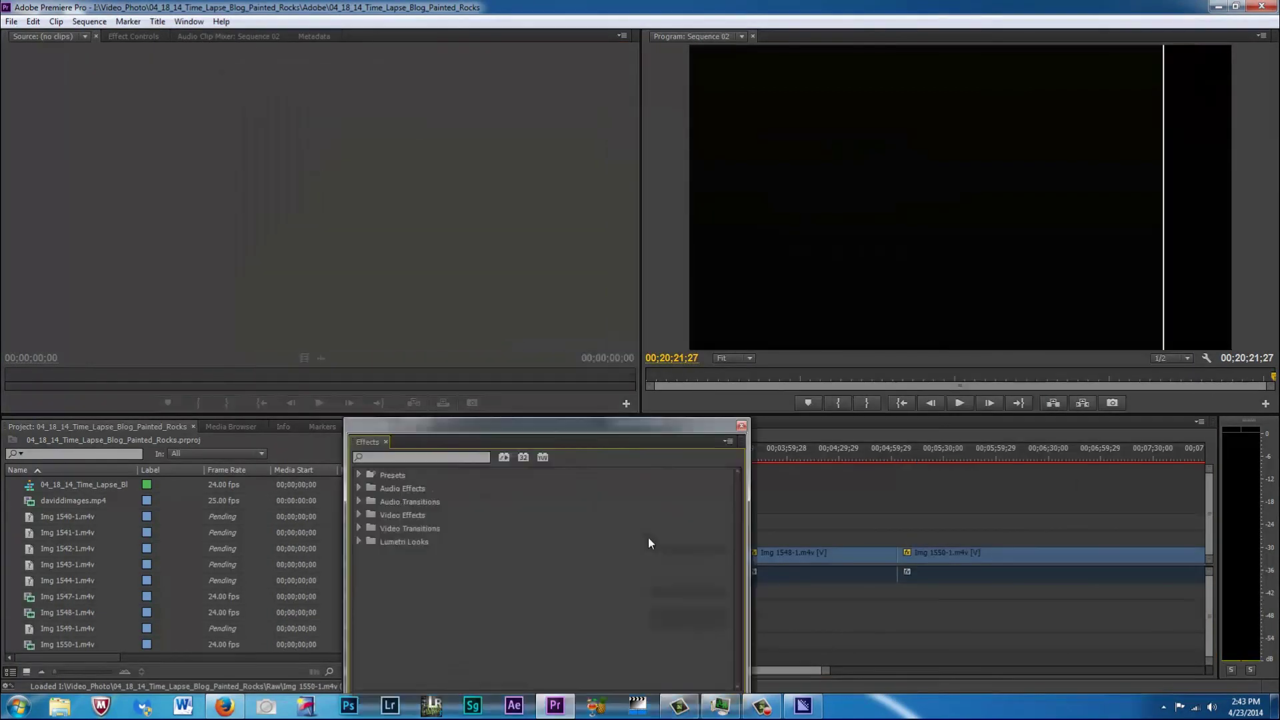
{"action": "left_click_drag", "start_coordinate": [648, 542], "coordinate": [661, 302]}
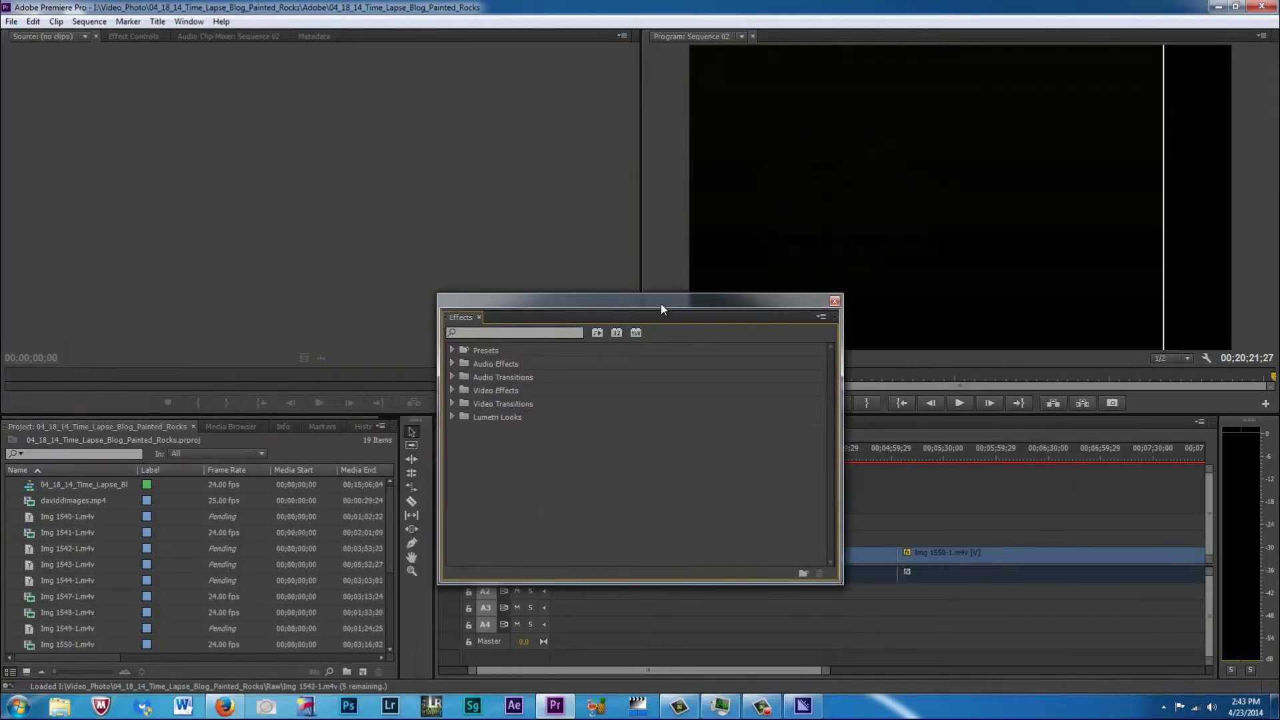
{"action": "left_click", "coordinate": [832, 304]}
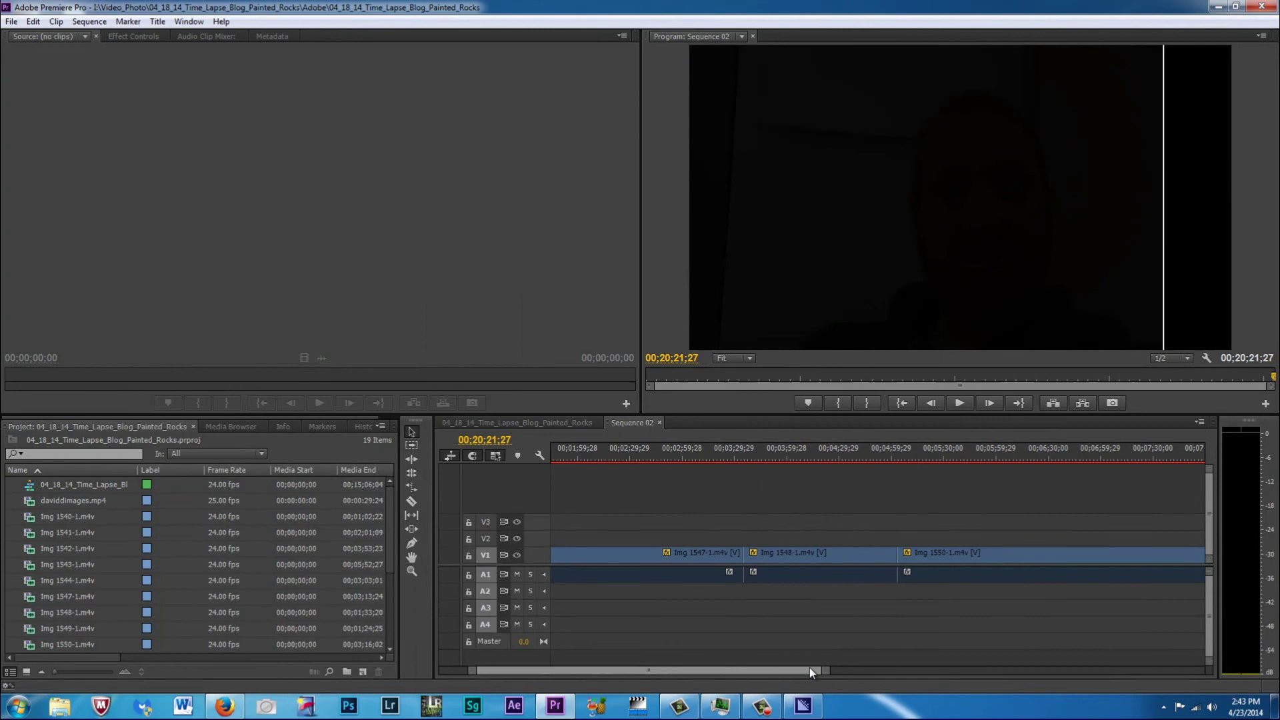
Place the Sequence 02 playhead at 00;19;56;27, near the end of the timeline.
{"action": "left_click_drag", "start_coordinate": [825, 671], "coordinate": [1197, 672]}
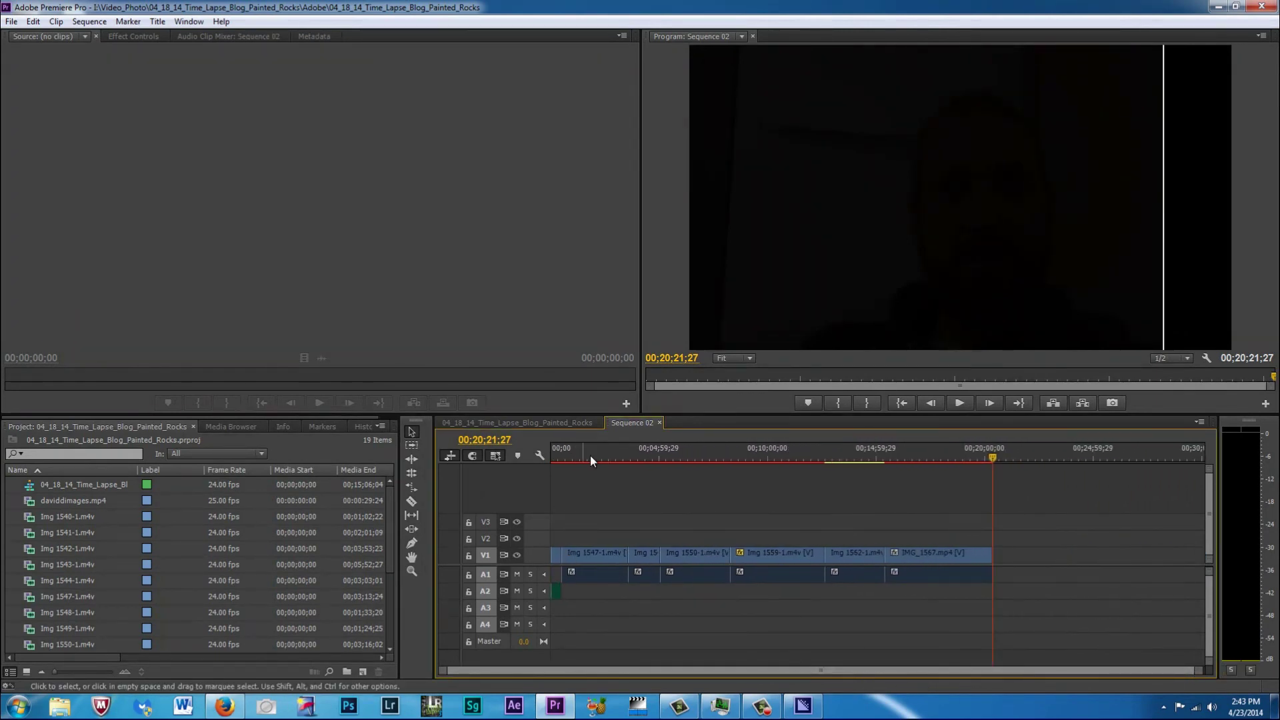
{"action": "left_click_drag", "start_coordinate": [590, 455], "coordinate": [564, 466]}
{"action": "left_click_drag", "start_coordinate": [697, 460], "coordinate": [984, 511]}
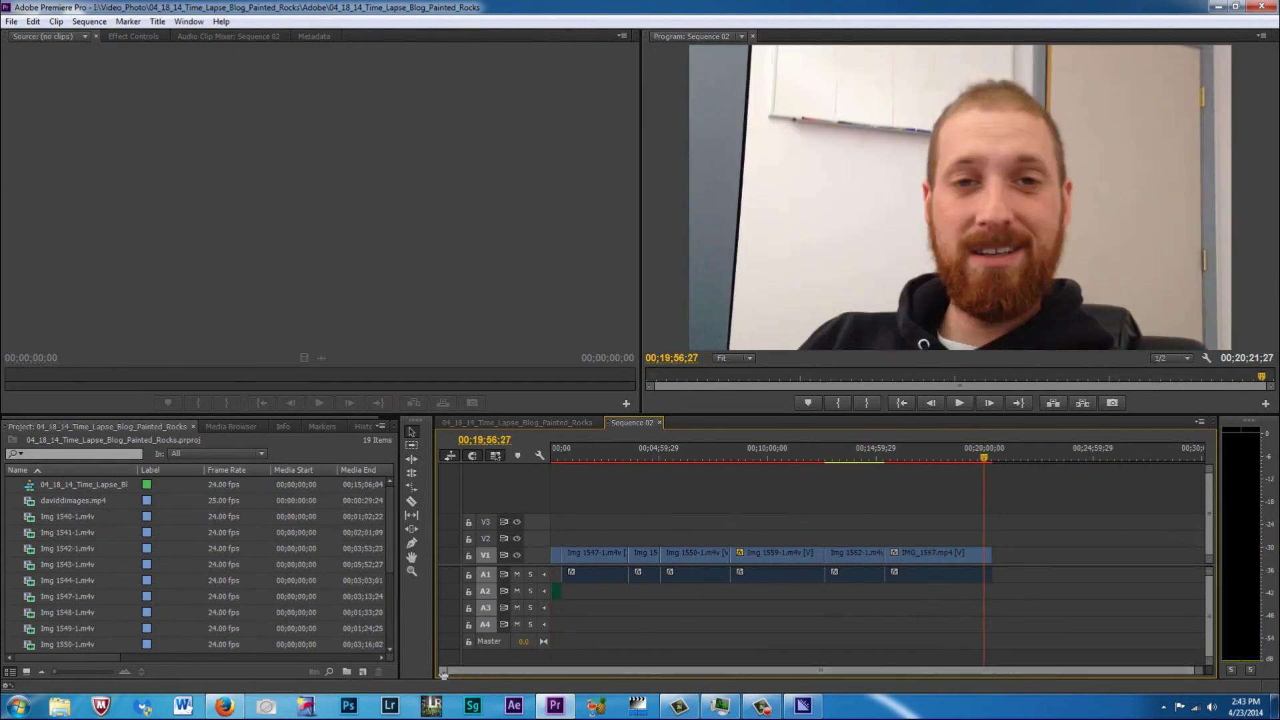
{"action": "left_click_drag", "start_coordinate": [459, 670], "coordinate": [710, 671]}
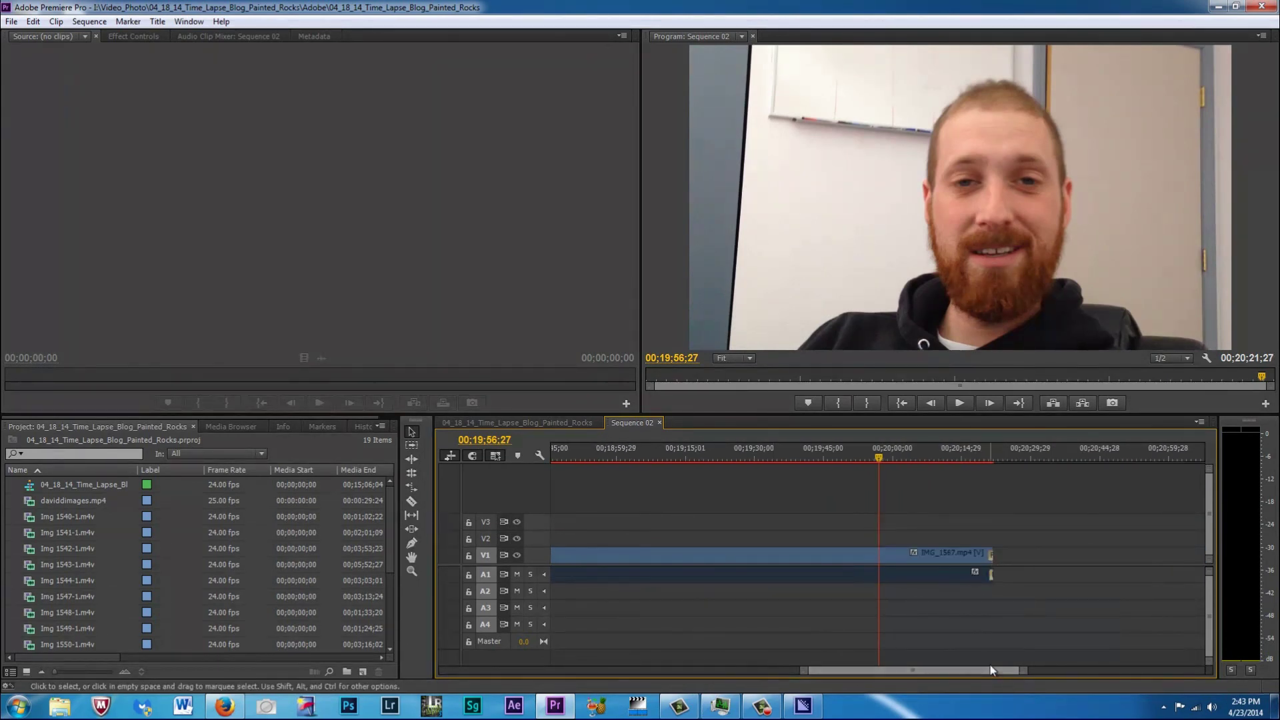
{"action": "left_click_drag", "start_coordinate": [1022, 671], "coordinate": [1195, 671]}
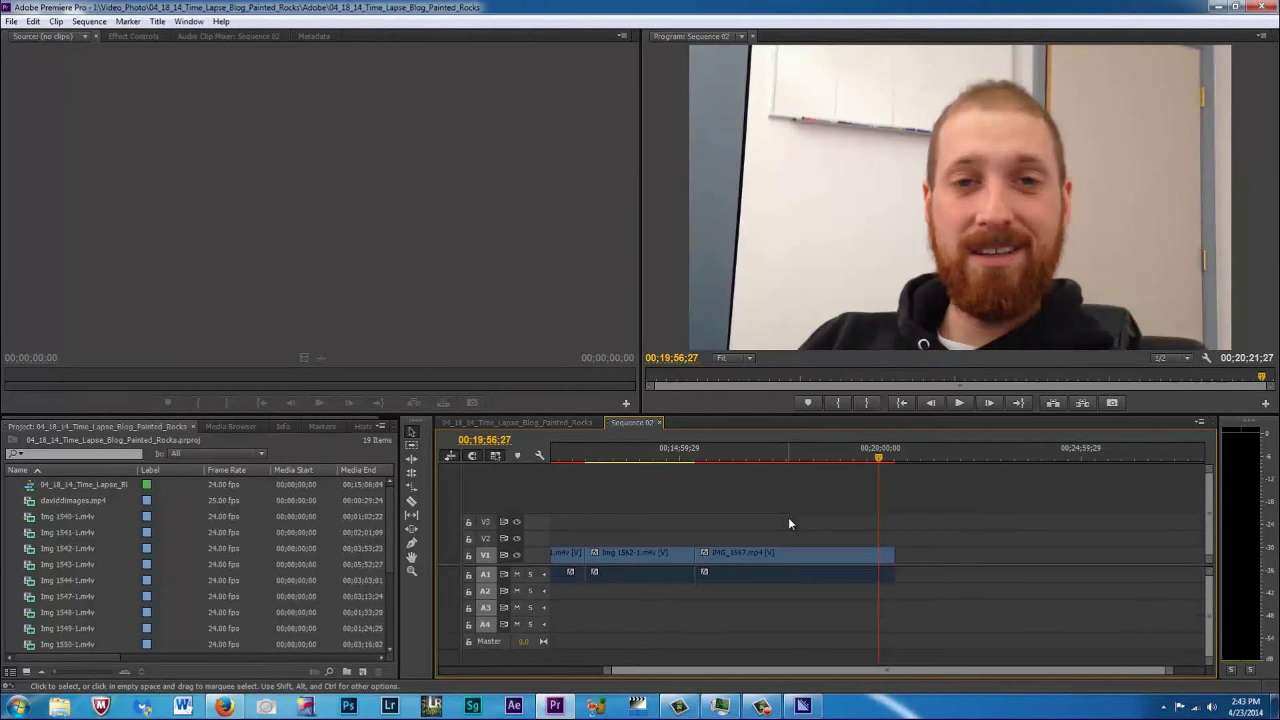
{"action": "left_click_drag", "start_coordinate": [790, 518], "coordinate": [560, 580]}
Queue Sequence 02 in Media Encoder as a media export with Use Maximum Render Quality enabled.
{"action": "left_click", "coordinate": [11, 21]}
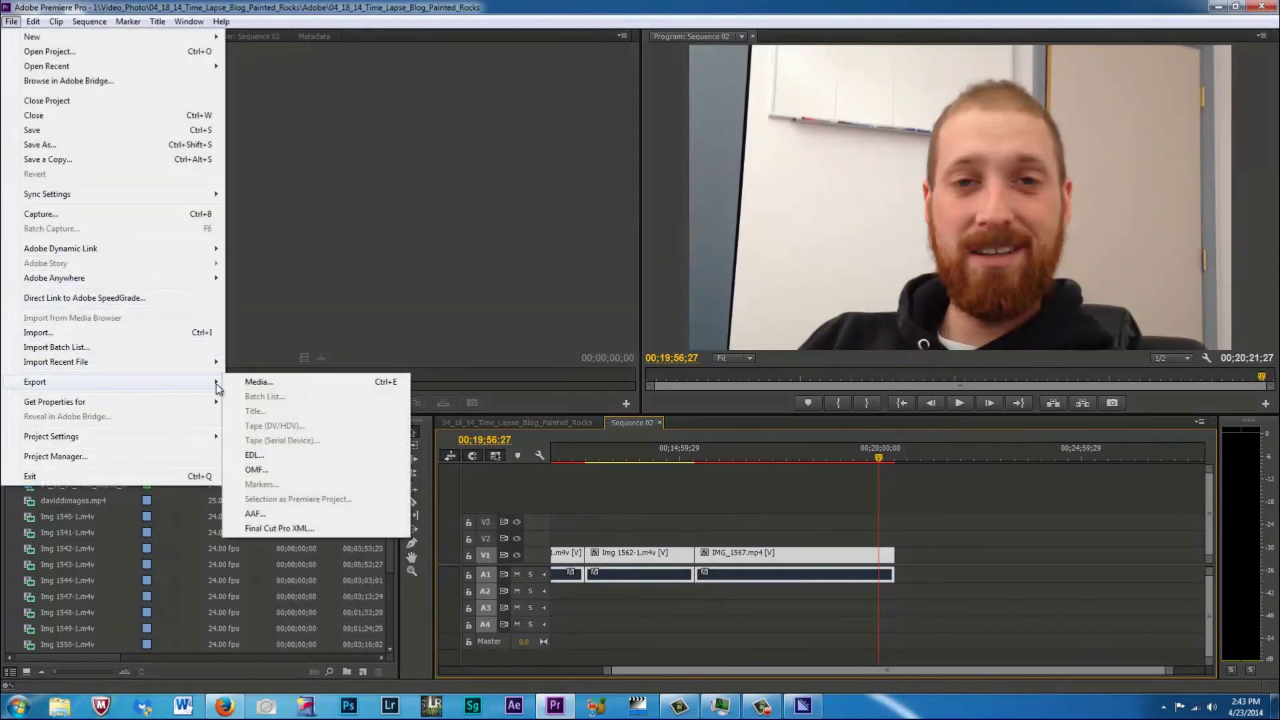
{"action": "left_click", "coordinate": [248, 381]}
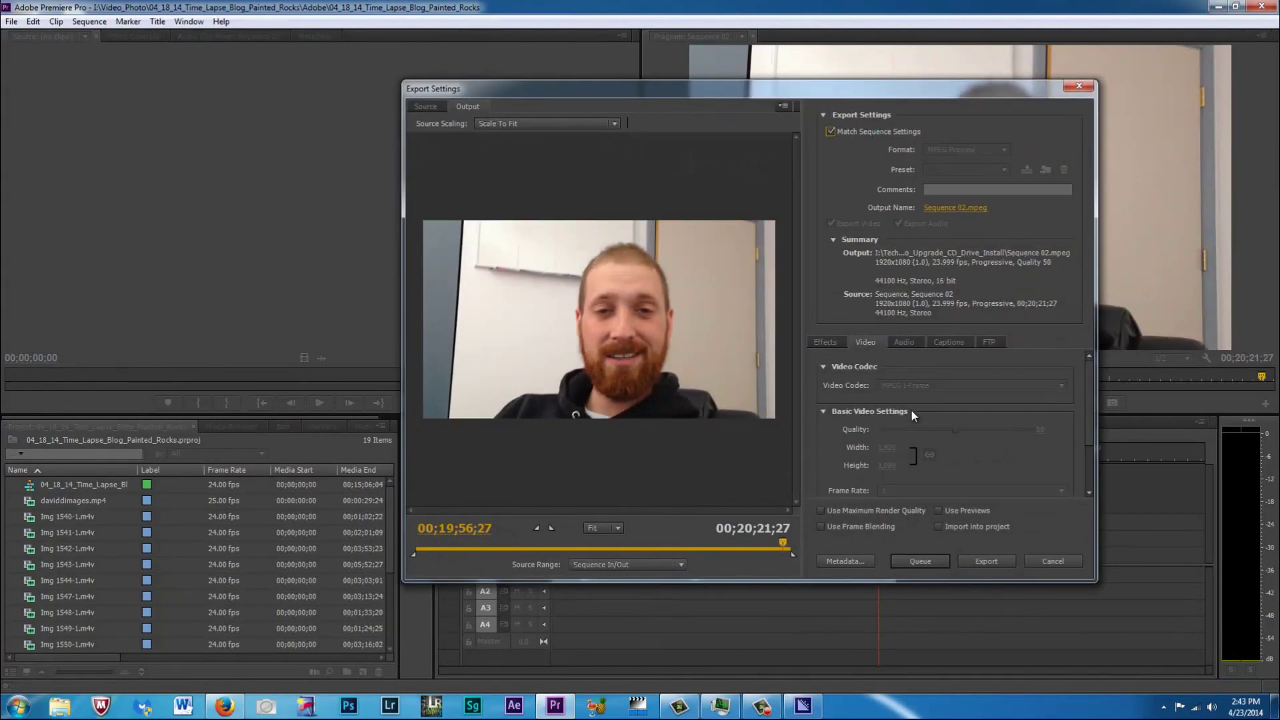
{"action": "left_click", "coordinate": [894, 509]}
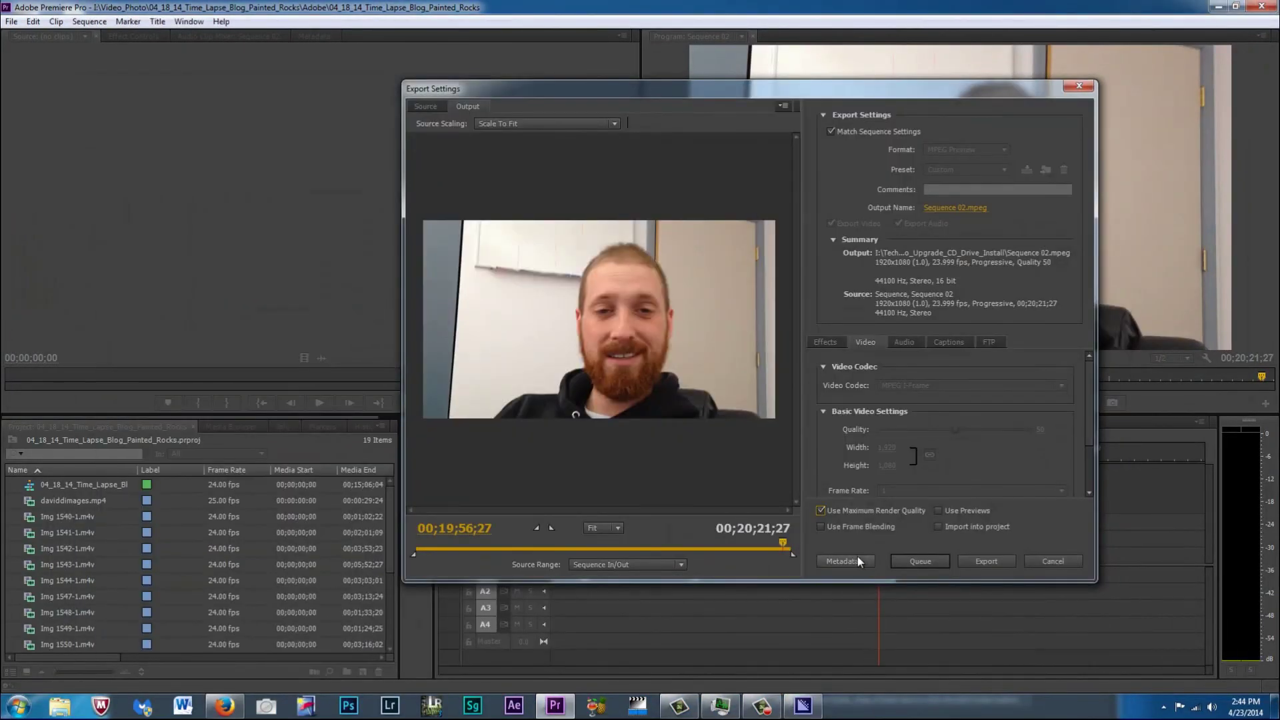
{"action": "left_click", "coordinate": [936, 560]}
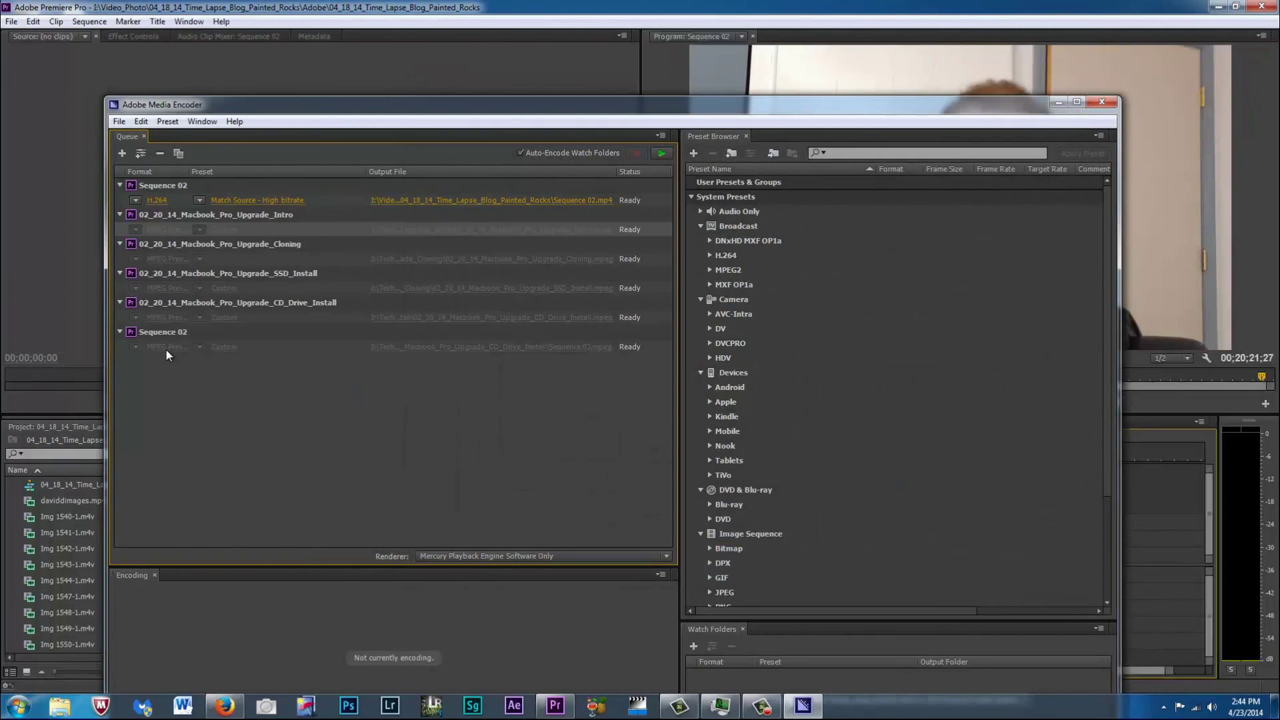
{"action": "left_click", "coordinate": [169, 350]}
{"action": "left_click_drag", "start_coordinate": [361, 112], "coordinate": [460, 61]}
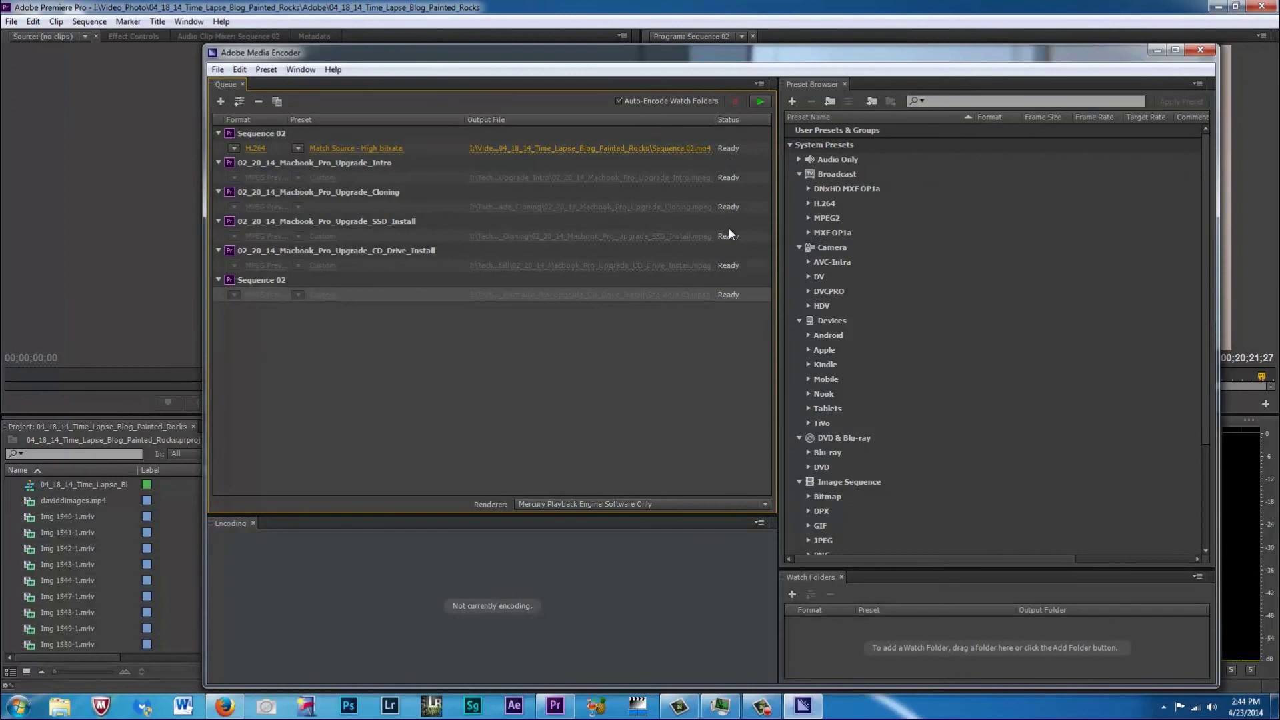
Start the Media Encoder queue rendering and drag the encoder window off-screen to reveal Premiere.
{"action": "left_click", "coordinate": [760, 100]}
{"action": "left_click_drag", "start_coordinate": [762, 53], "coordinate": [1279, 53]}
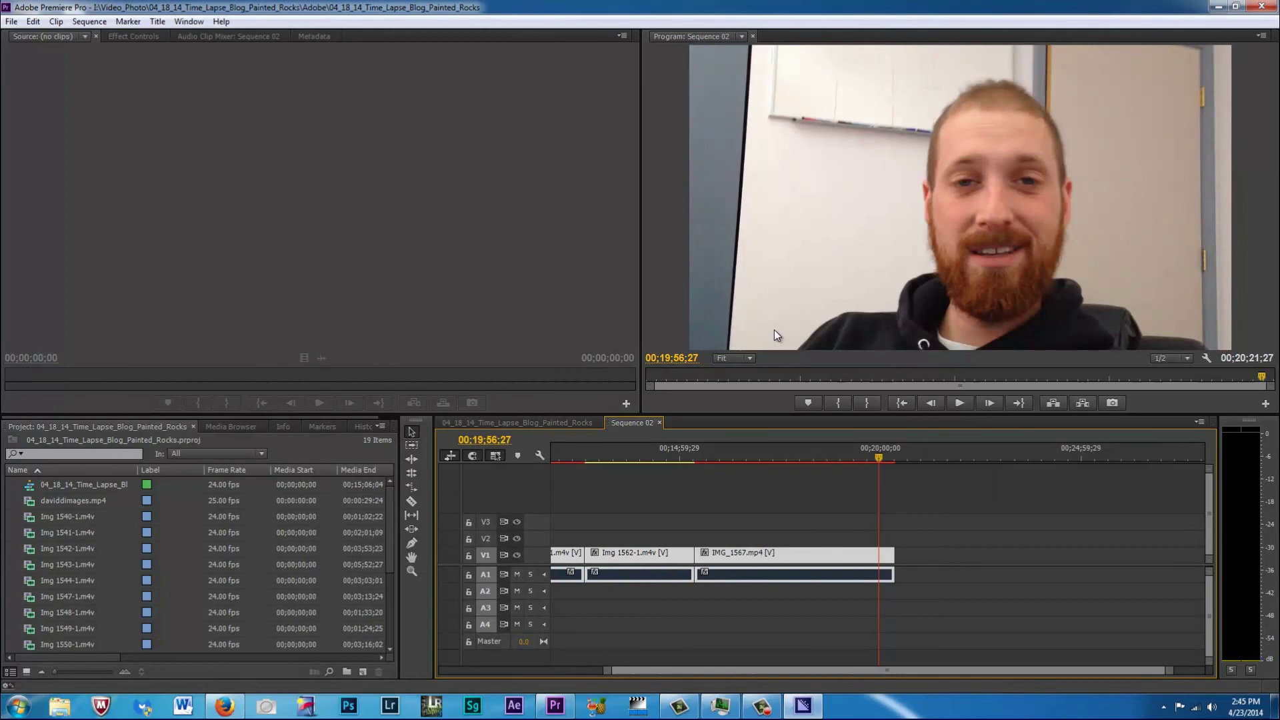
Deselect all clips on the Sequence 02 timeline by clicking empty space.
{"action": "left_click", "coordinate": [792, 479]}
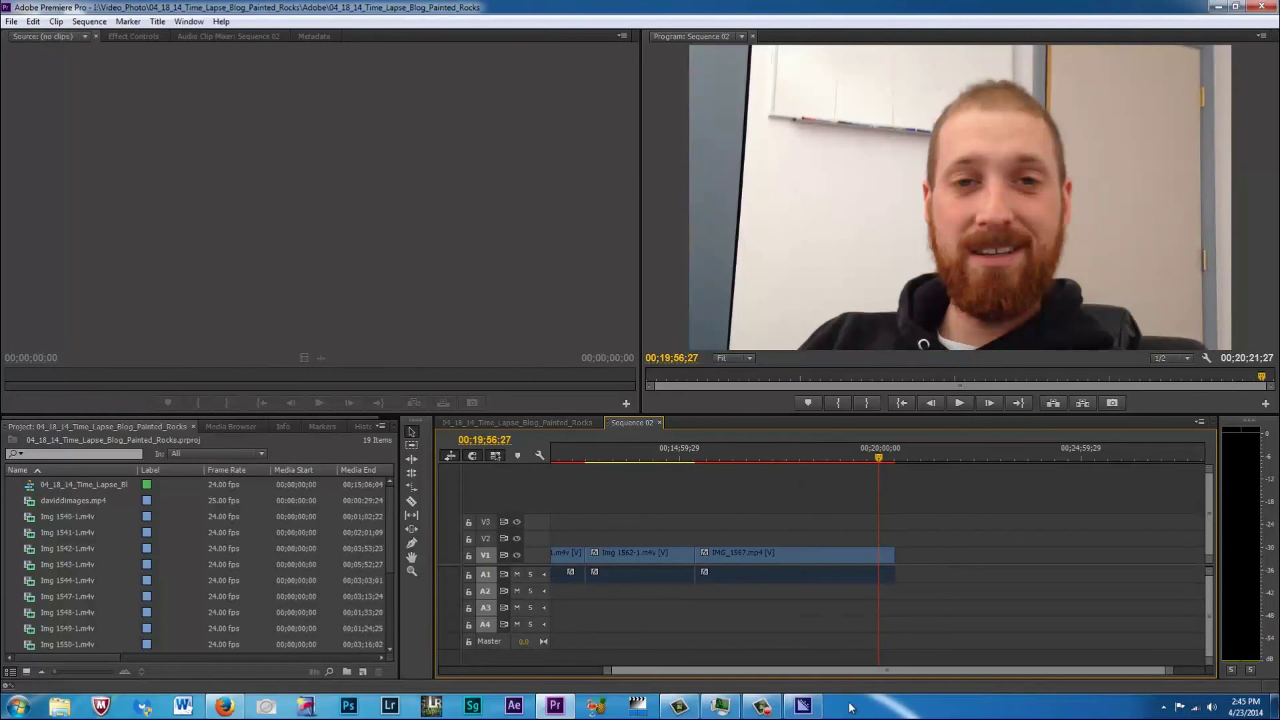
{"action": "mouse_move", "coordinate": [779, 704]}
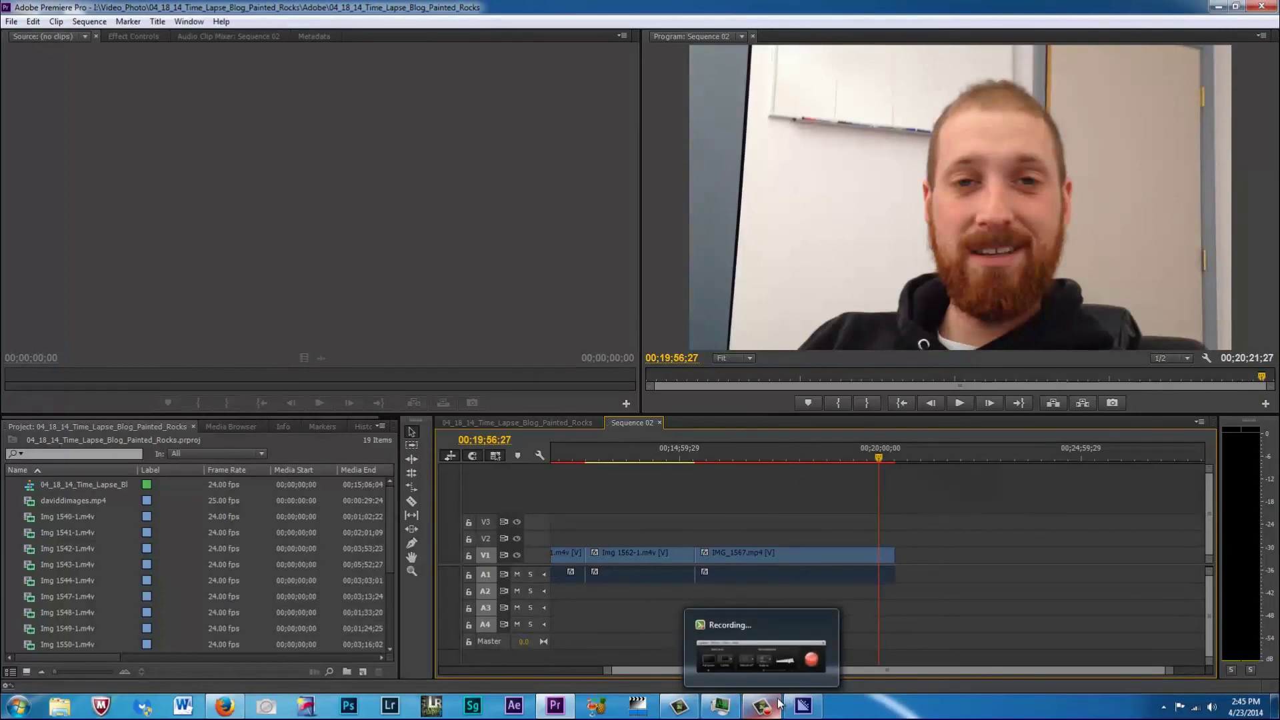